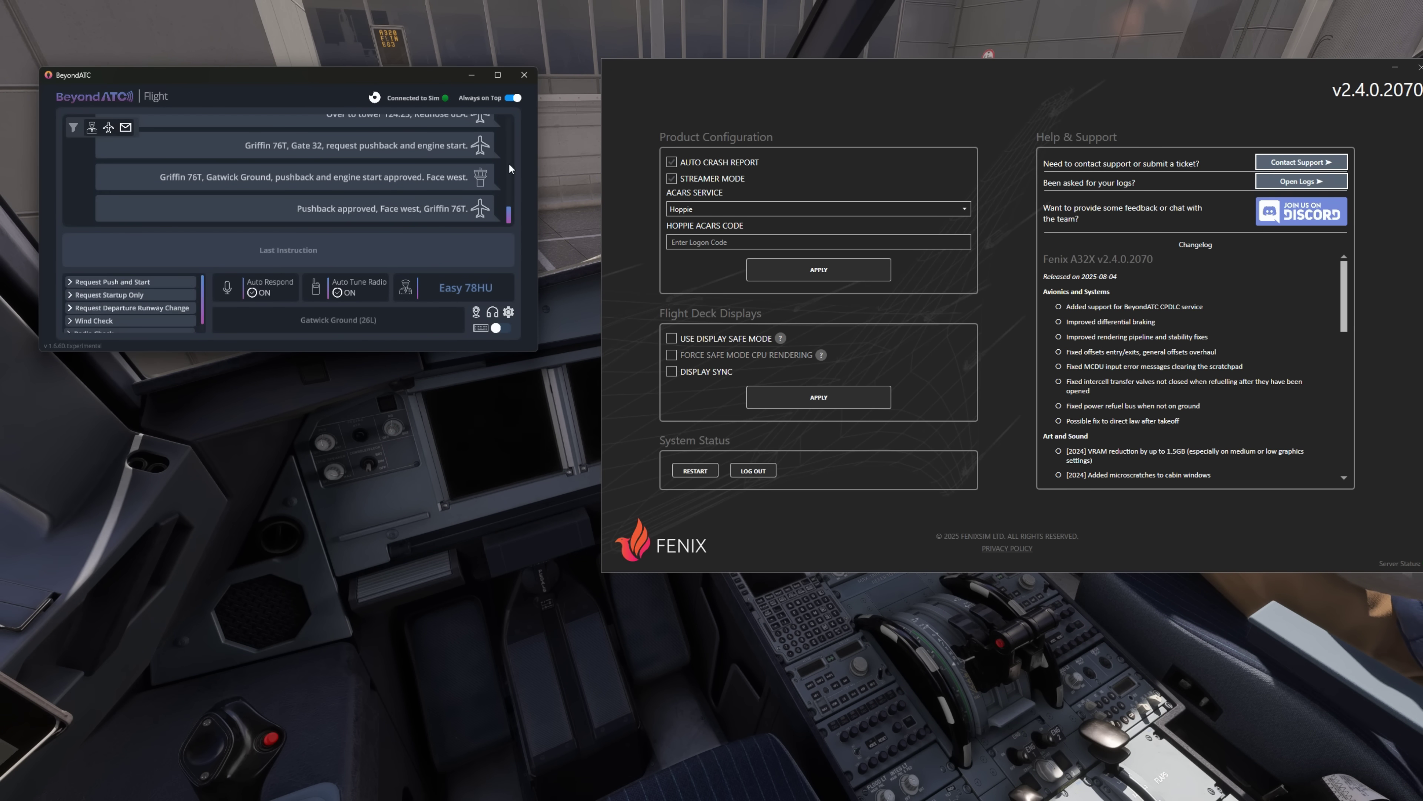
Set the Fenix ACARS service to BeyondATC, apply the change and restart the system.
{"action": "left_click_drag", "start_coordinate": [720, 68], "coordinate": [700, 84]}
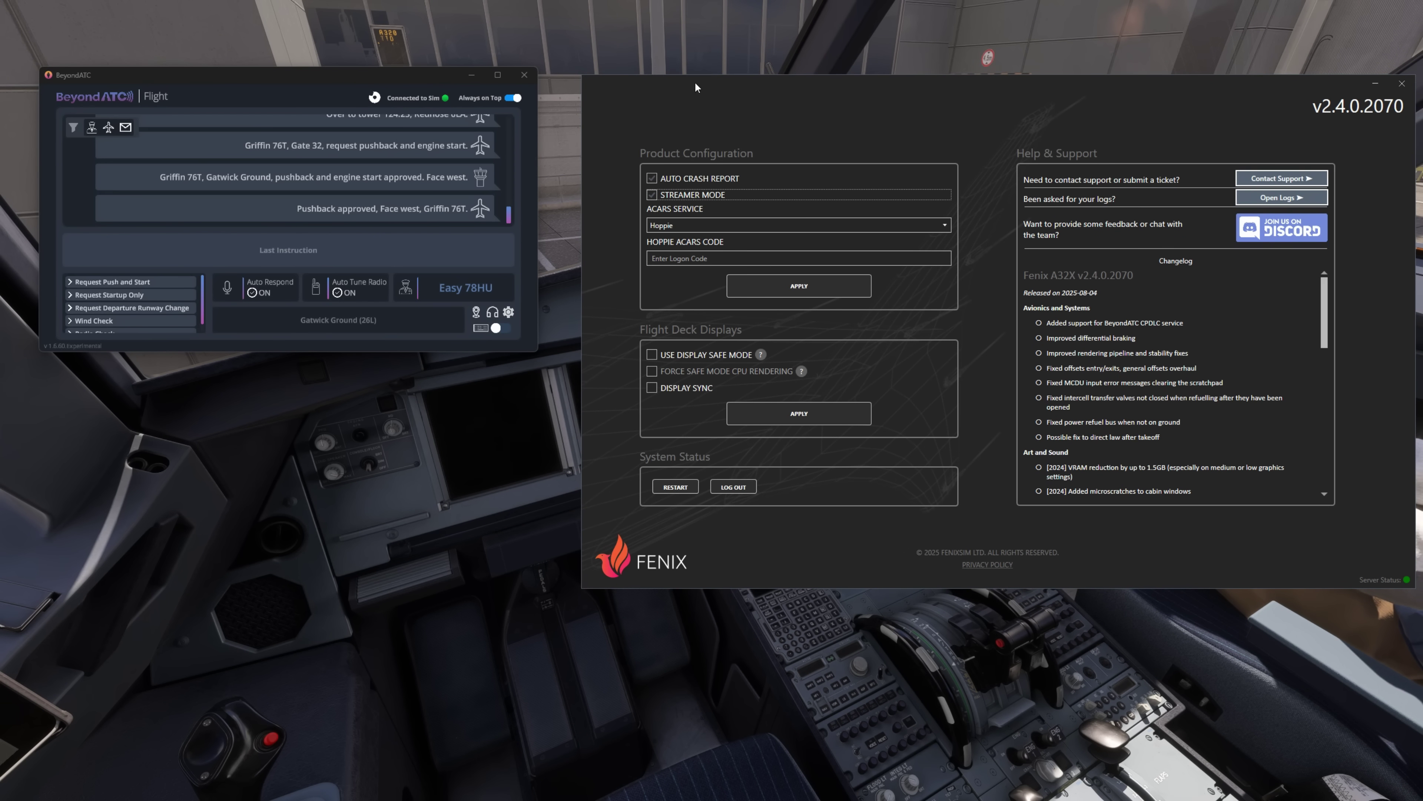
{"action": "left_click_drag", "start_coordinate": [697, 100], "coordinate": [695, 92]}
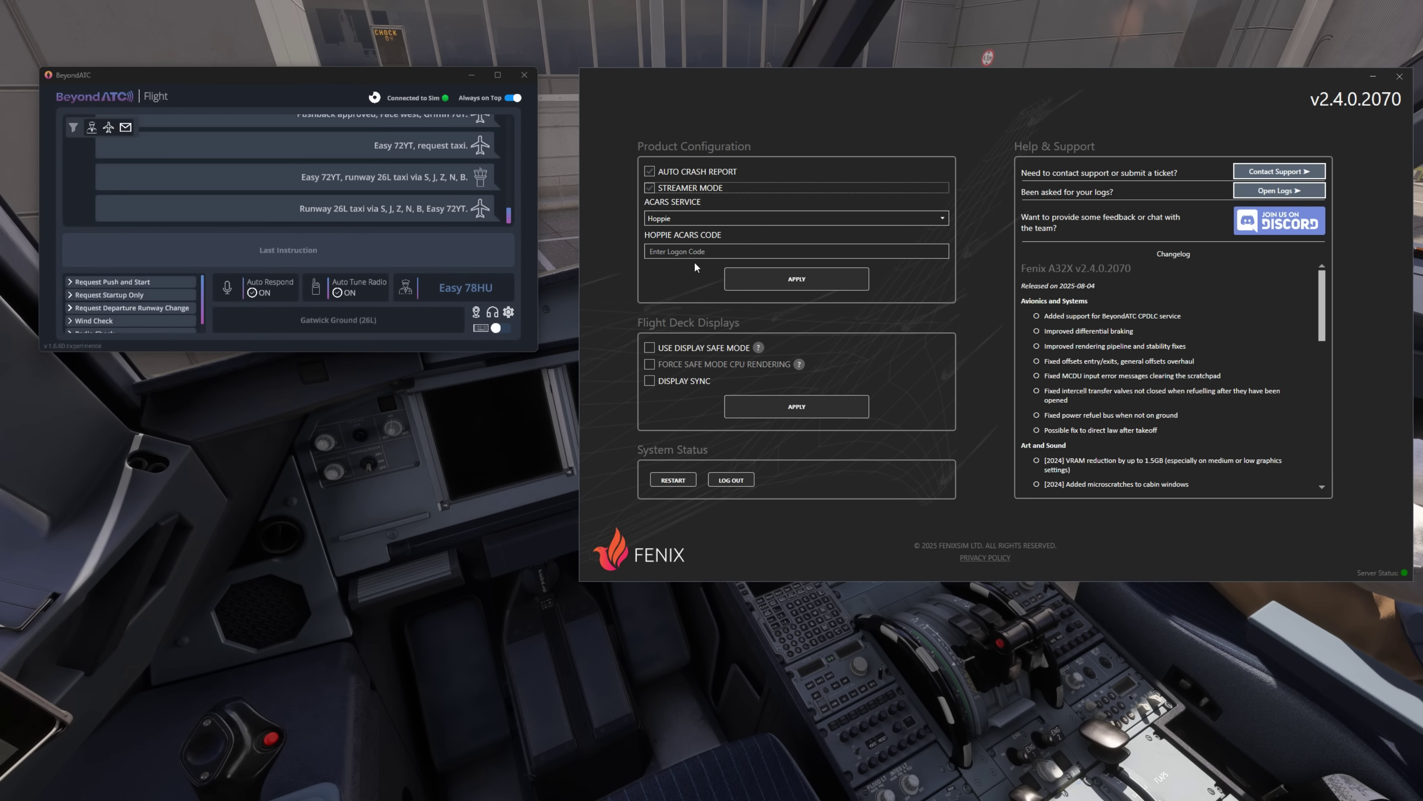
{"action": "left_click", "coordinate": [684, 219]}
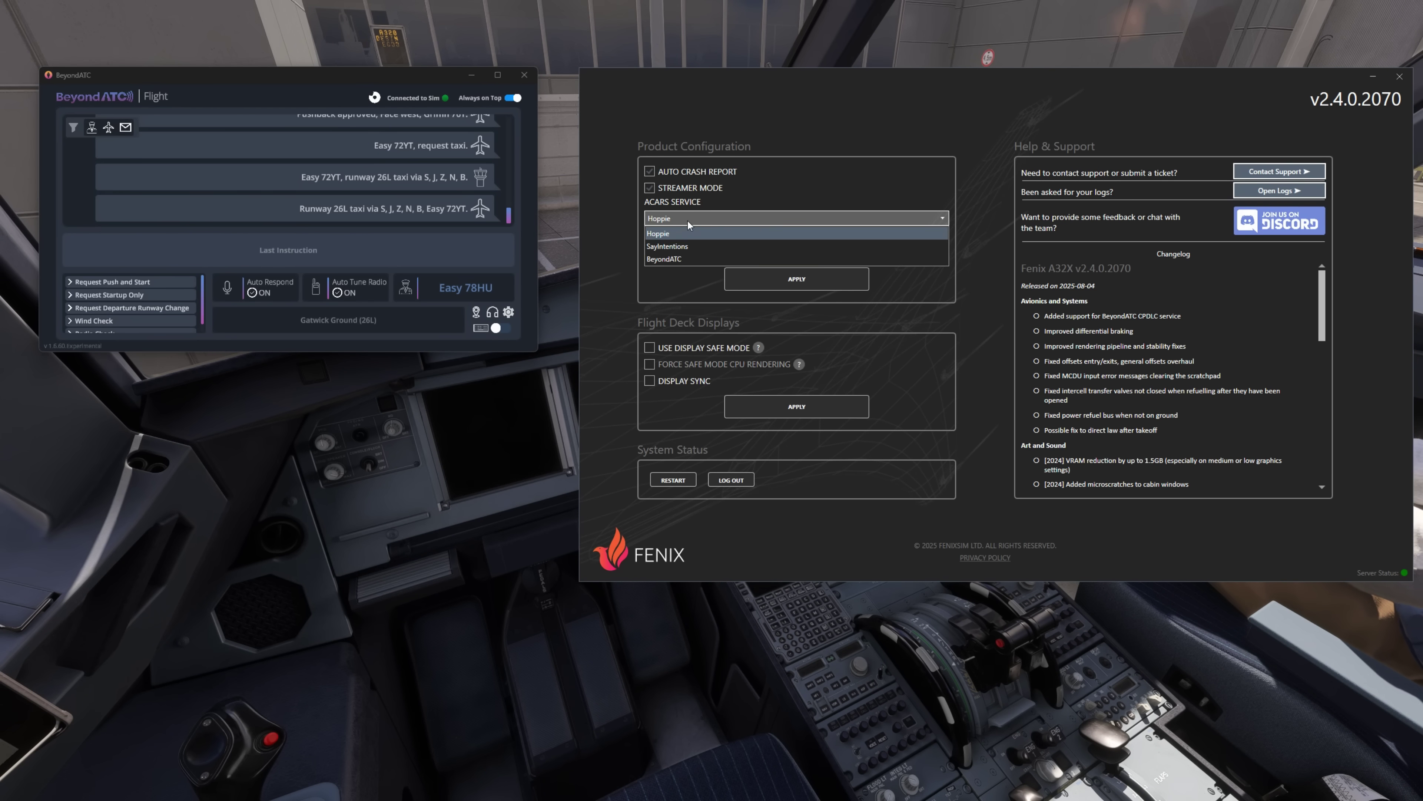
{"action": "left_click", "coordinate": [686, 257]}
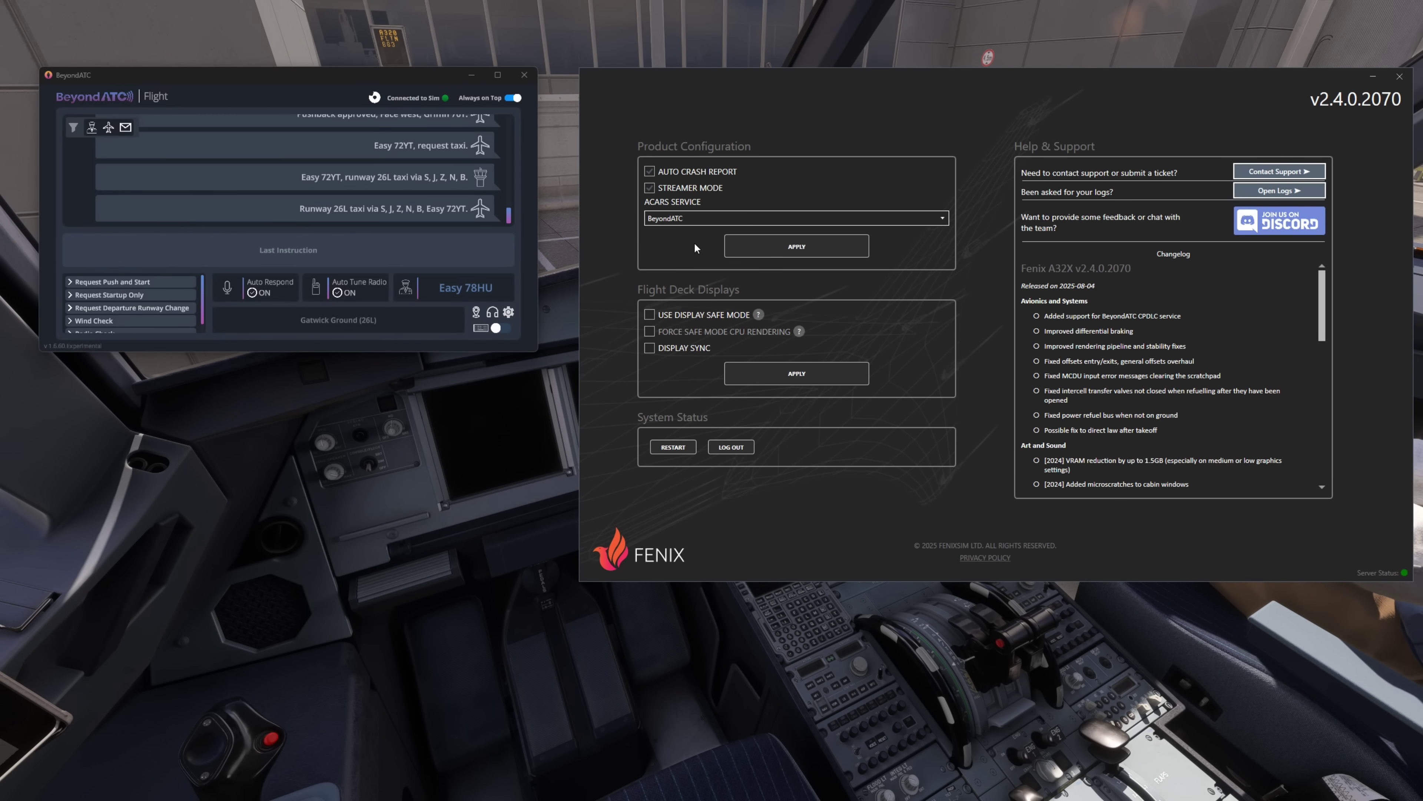
{"action": "left_click", "coordinate": [795, 248]}
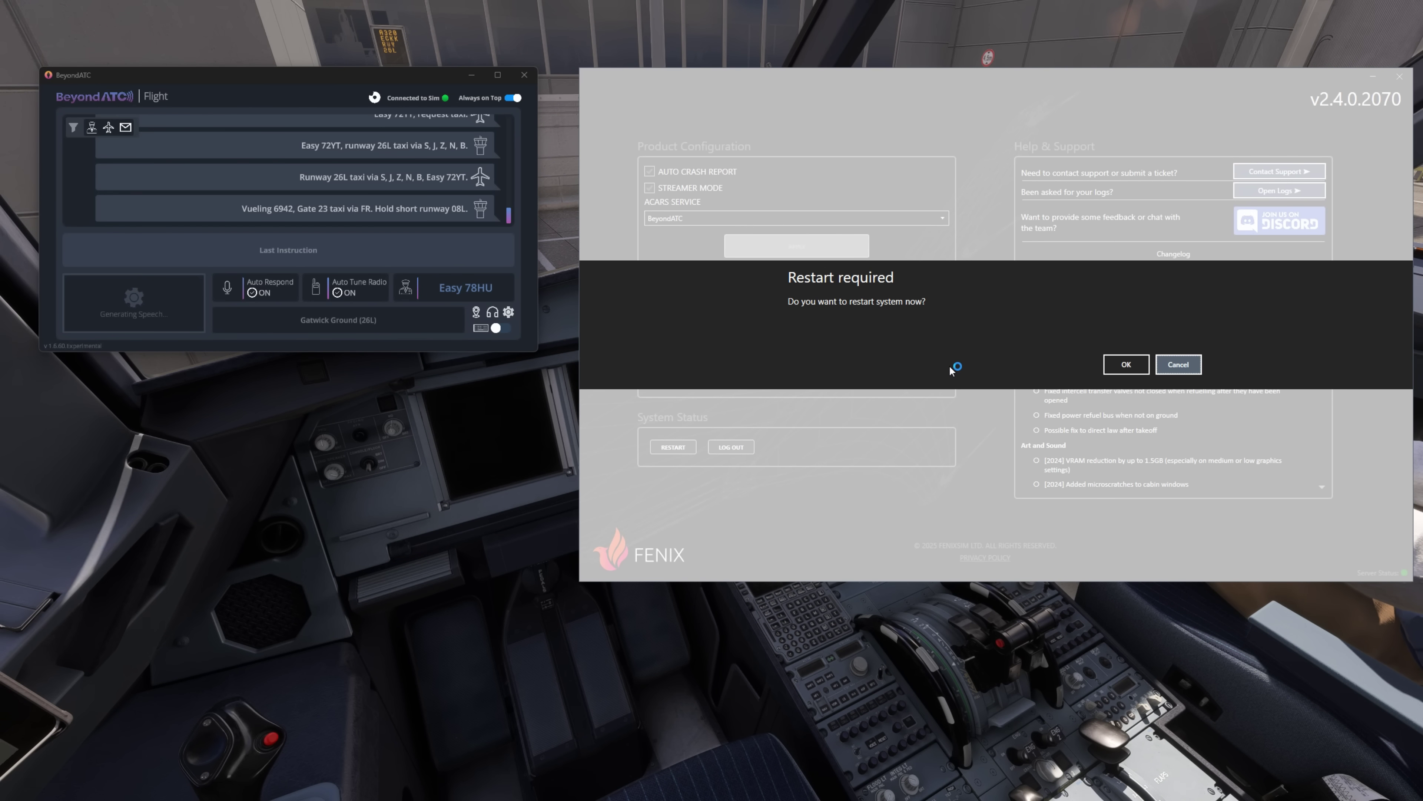
{"action": "left_click", "coordinate": [1120, 367]}
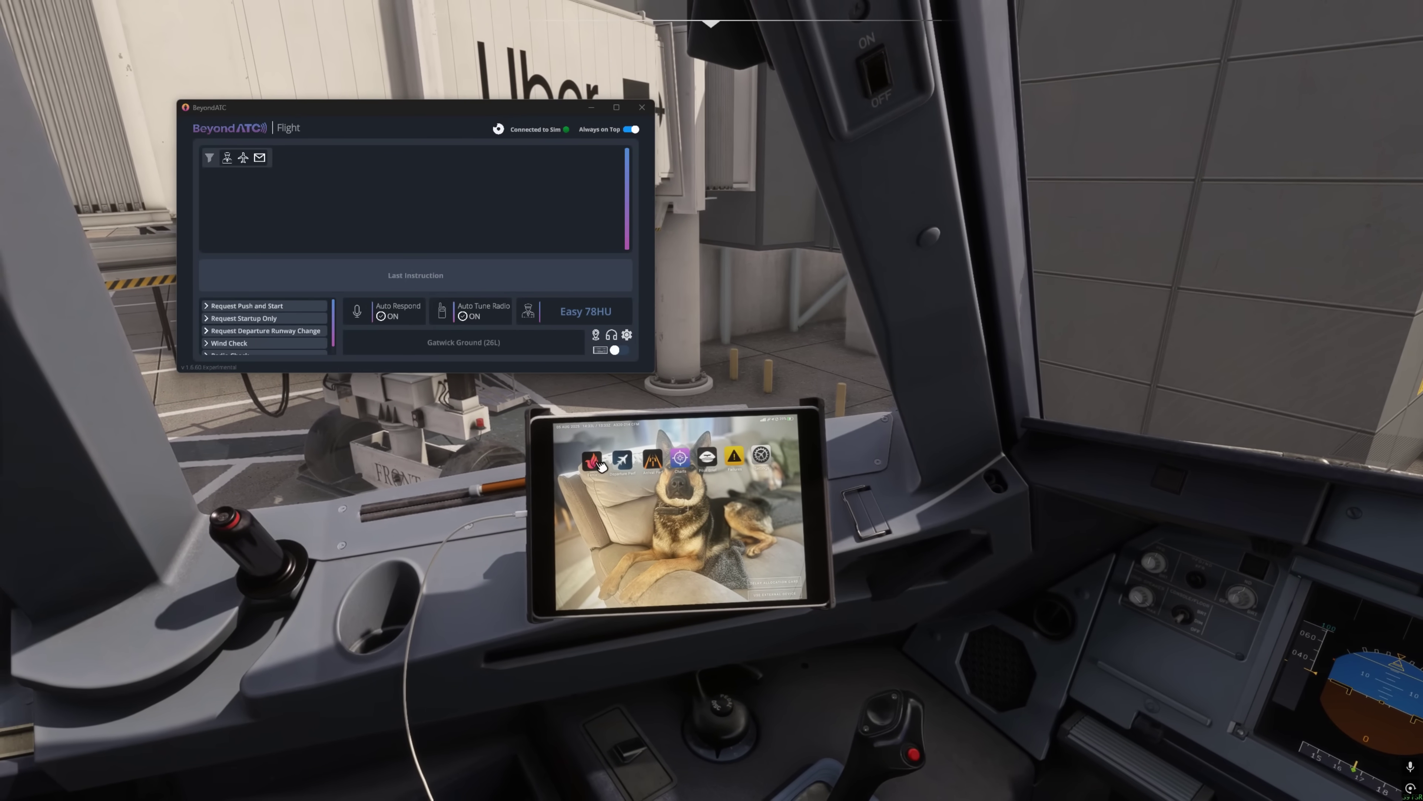
Check the flight in the tablet's Fenix app and request the flight plan uplink on the MCDU INIT page.
{"action": "left_click", "coordinate": [595, 462]}
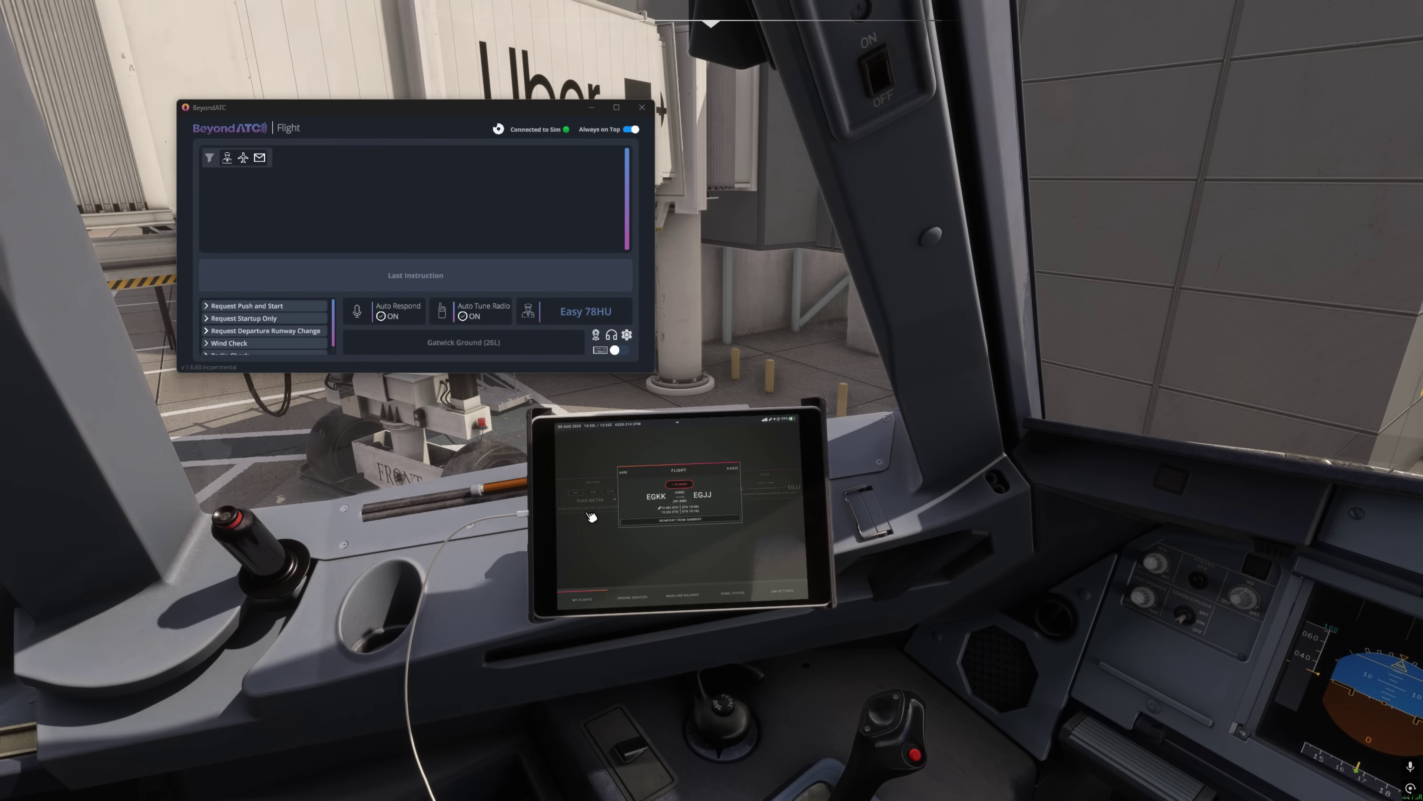
{"action": "left_click", "coordinate": [552, 521]}
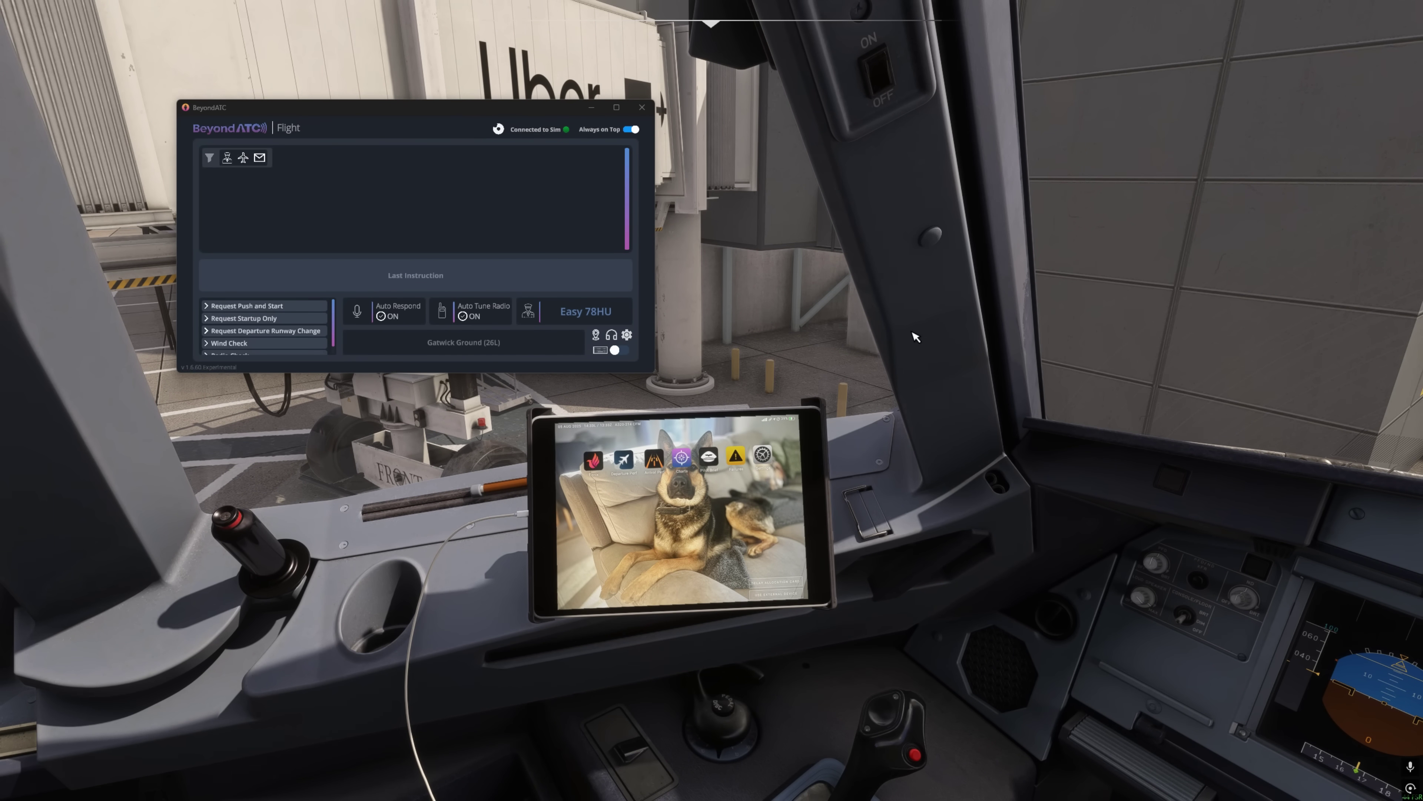
{"action": "key", "text": "alt+1"}
{"action": "key", "text": "alt+2"}
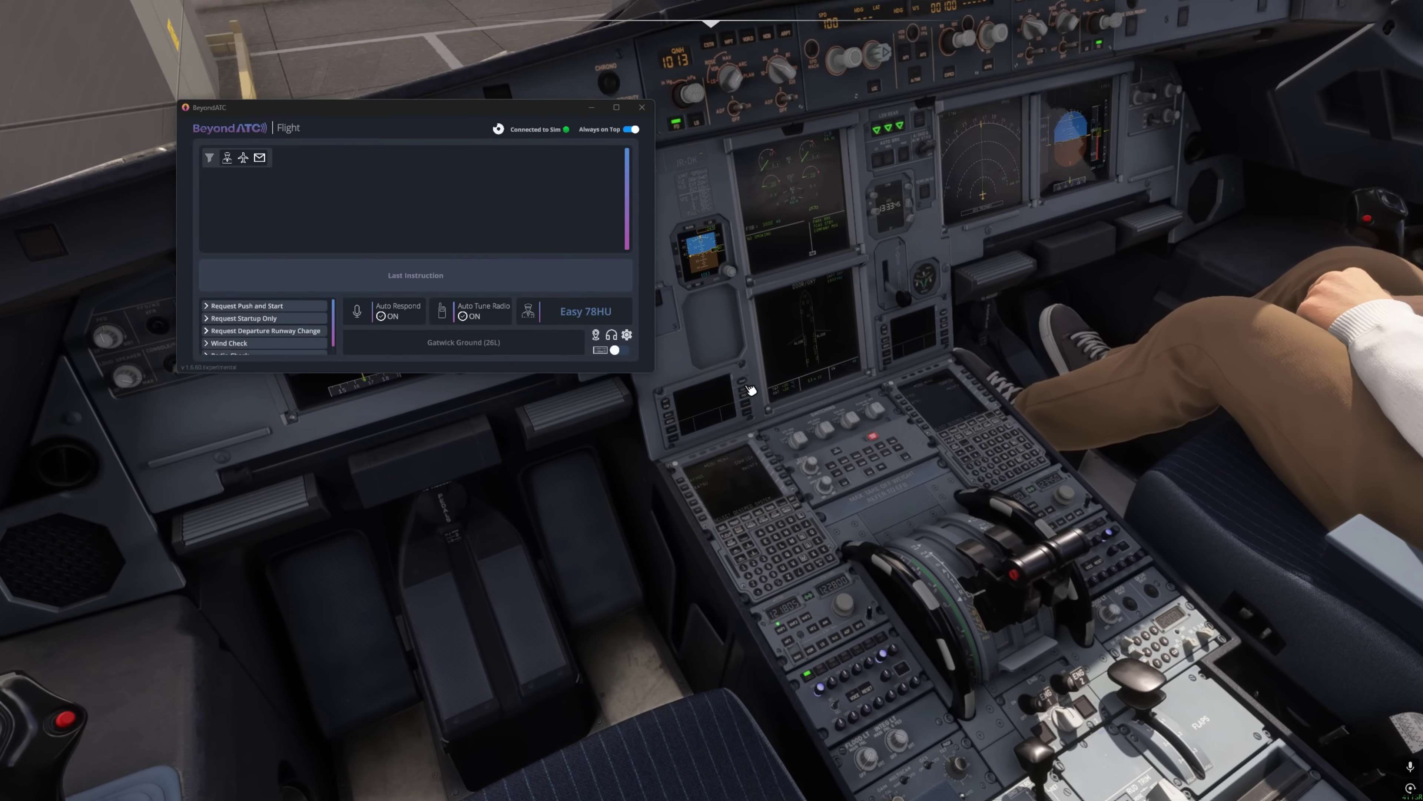
{"action": "key", "text": "alt+3"}
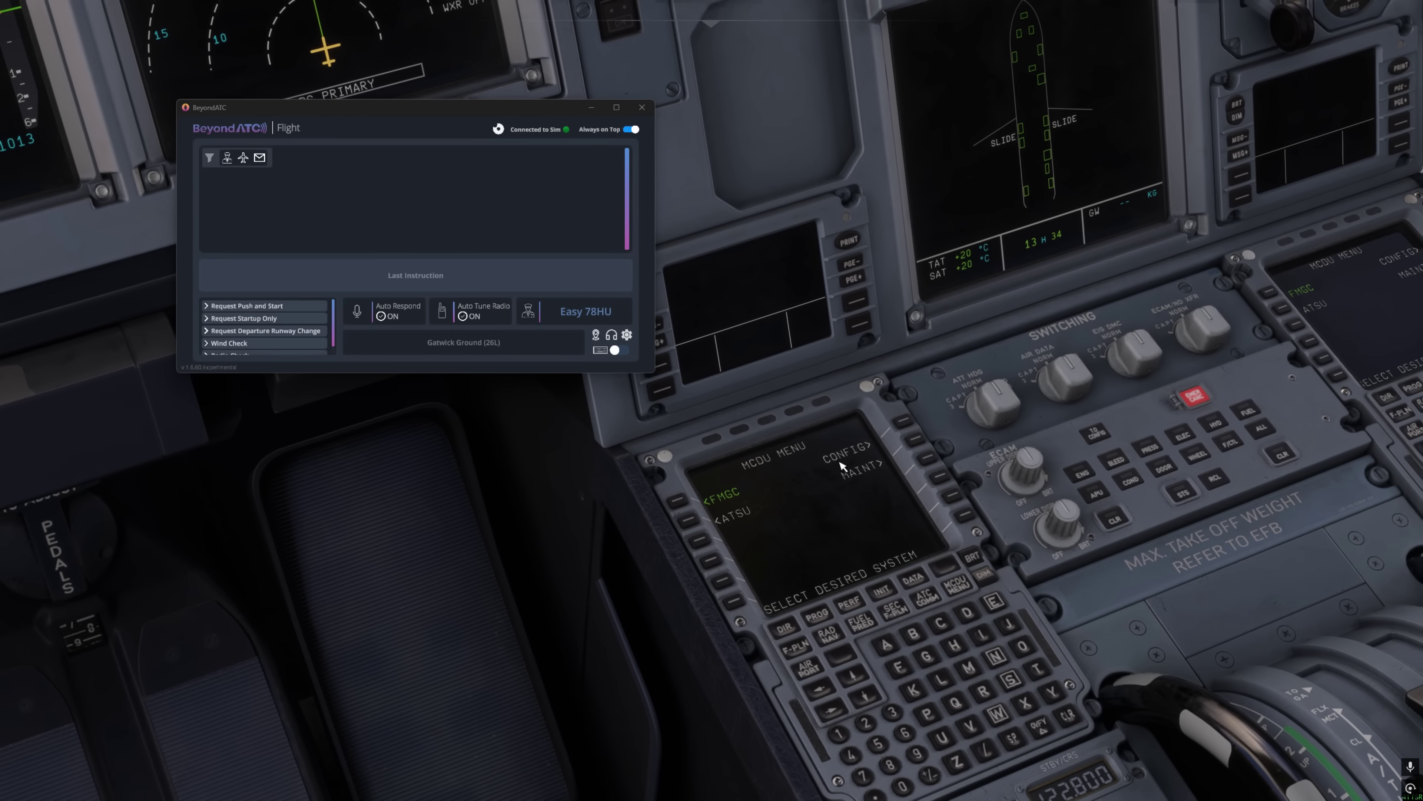
{"action": "left_click", "coordinate": [890, 593]}
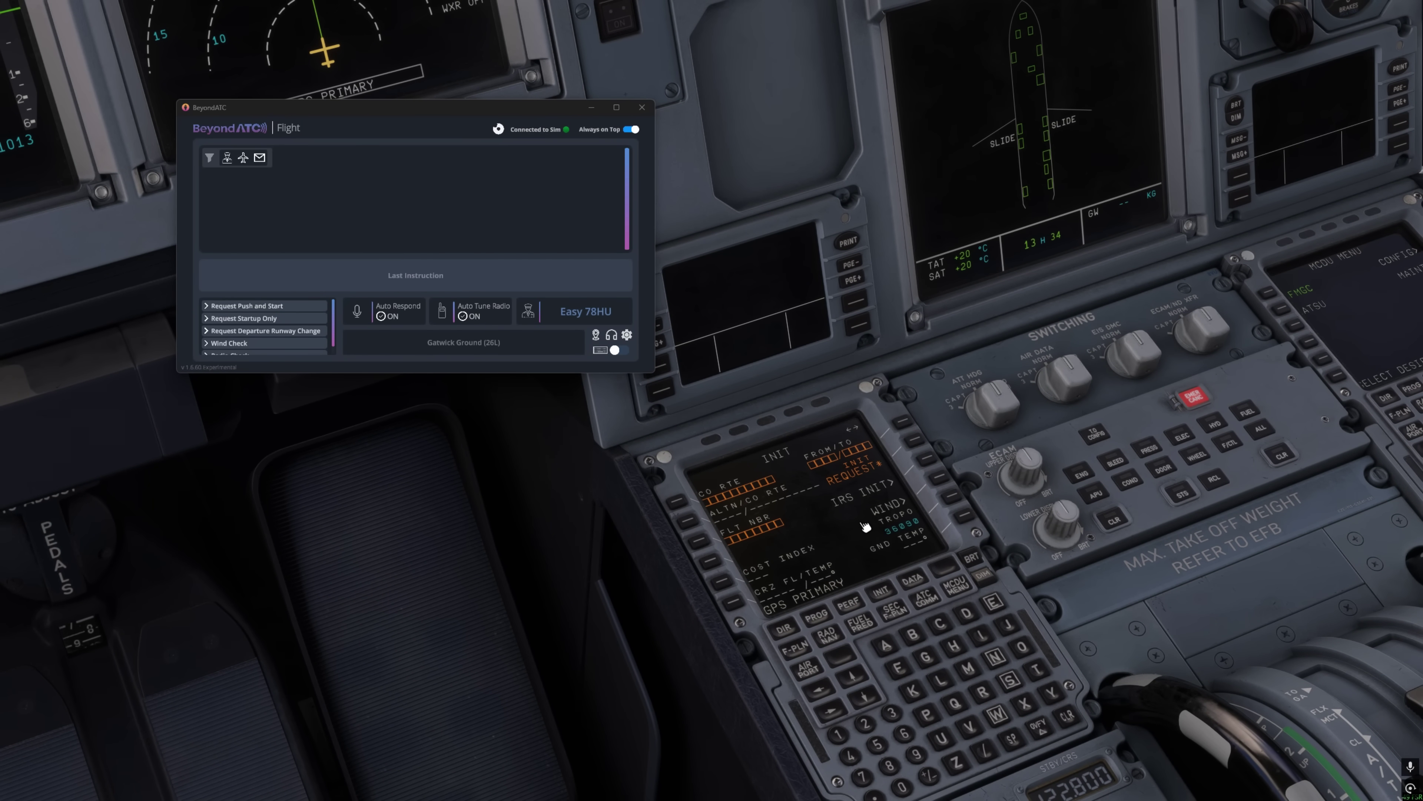
{"action": "left_click", "coordinate": [919, 459]}
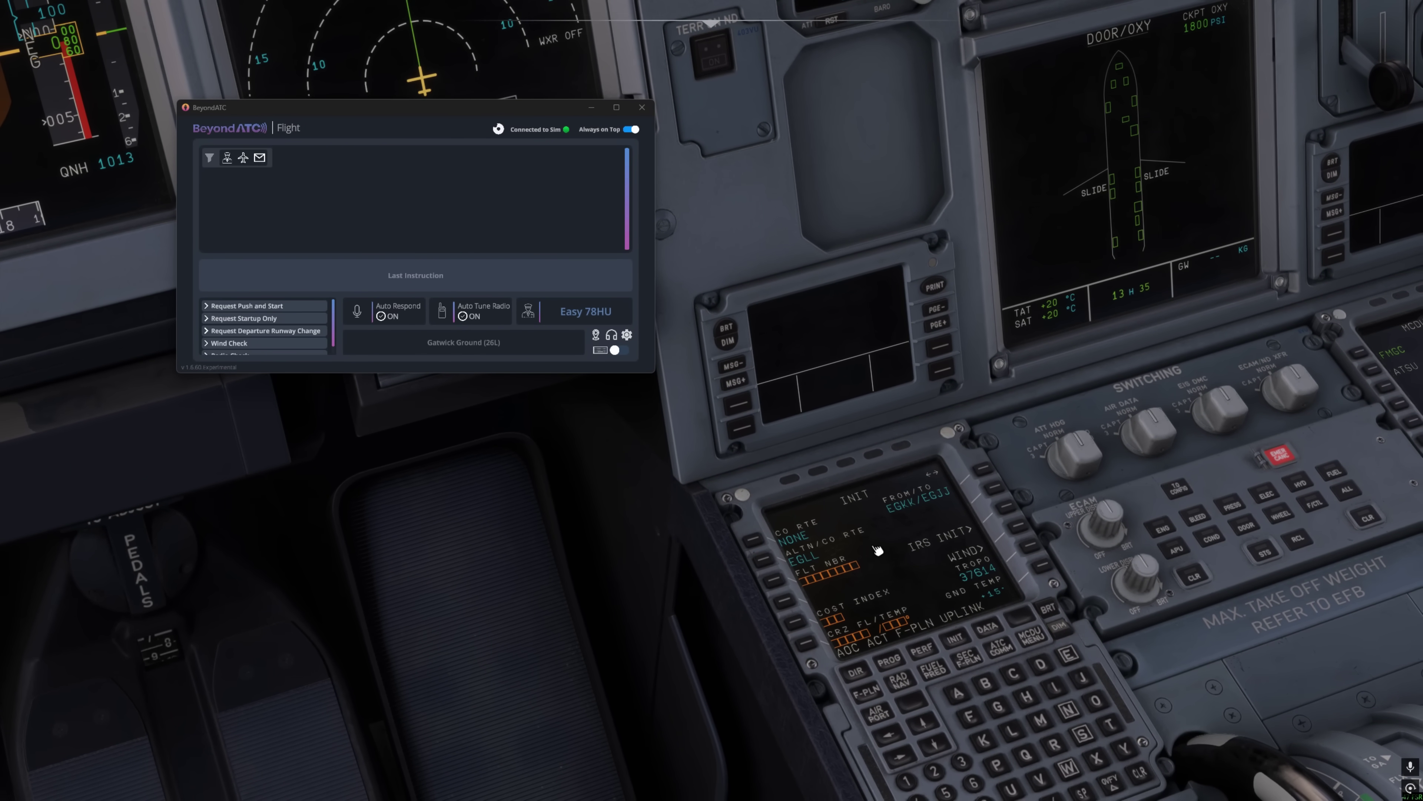
Review the flight plan's summary and fuel page in the tablet's Pilot Brief app.
{"action": "key", "text": "alt+1"}
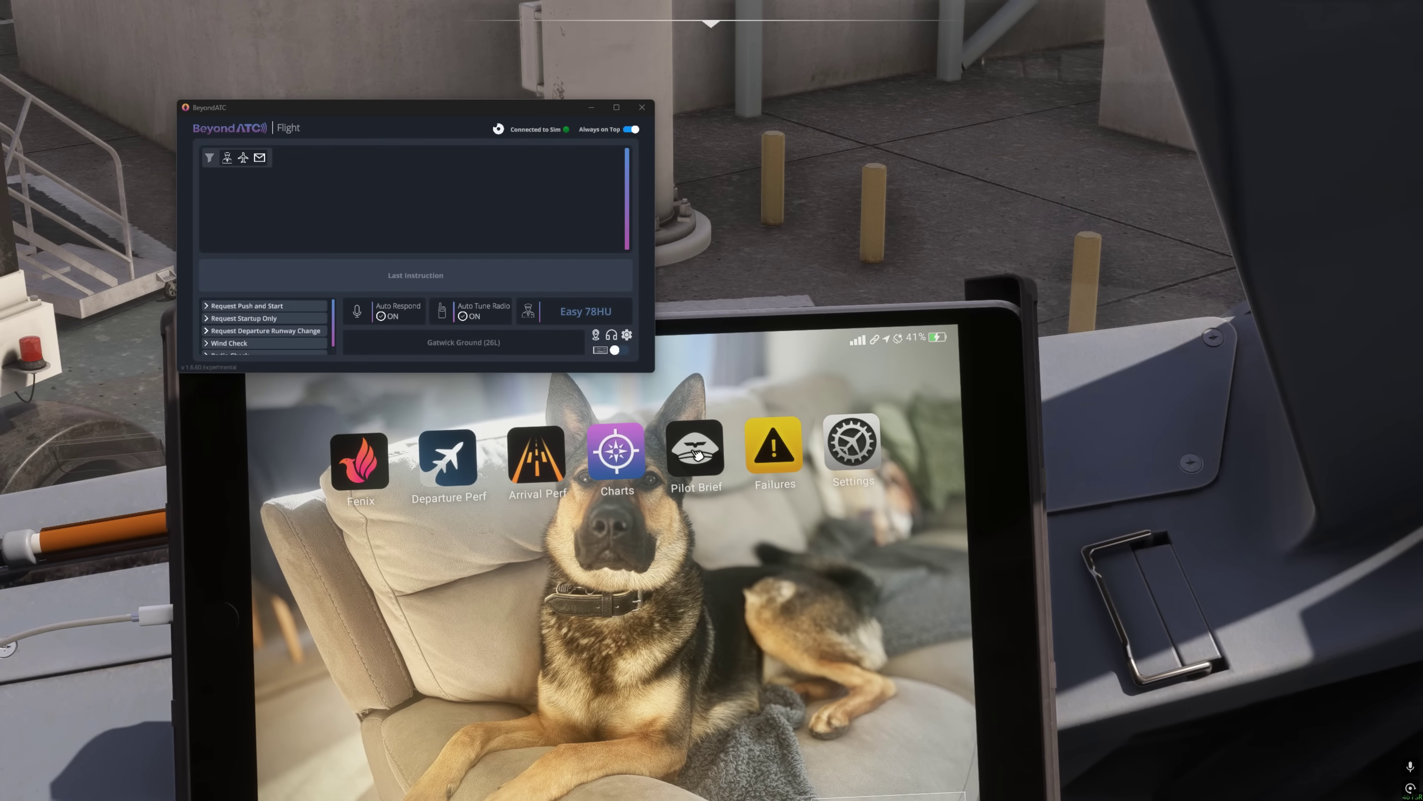
{"action": "left_click", "coordinate": [696, 452]}
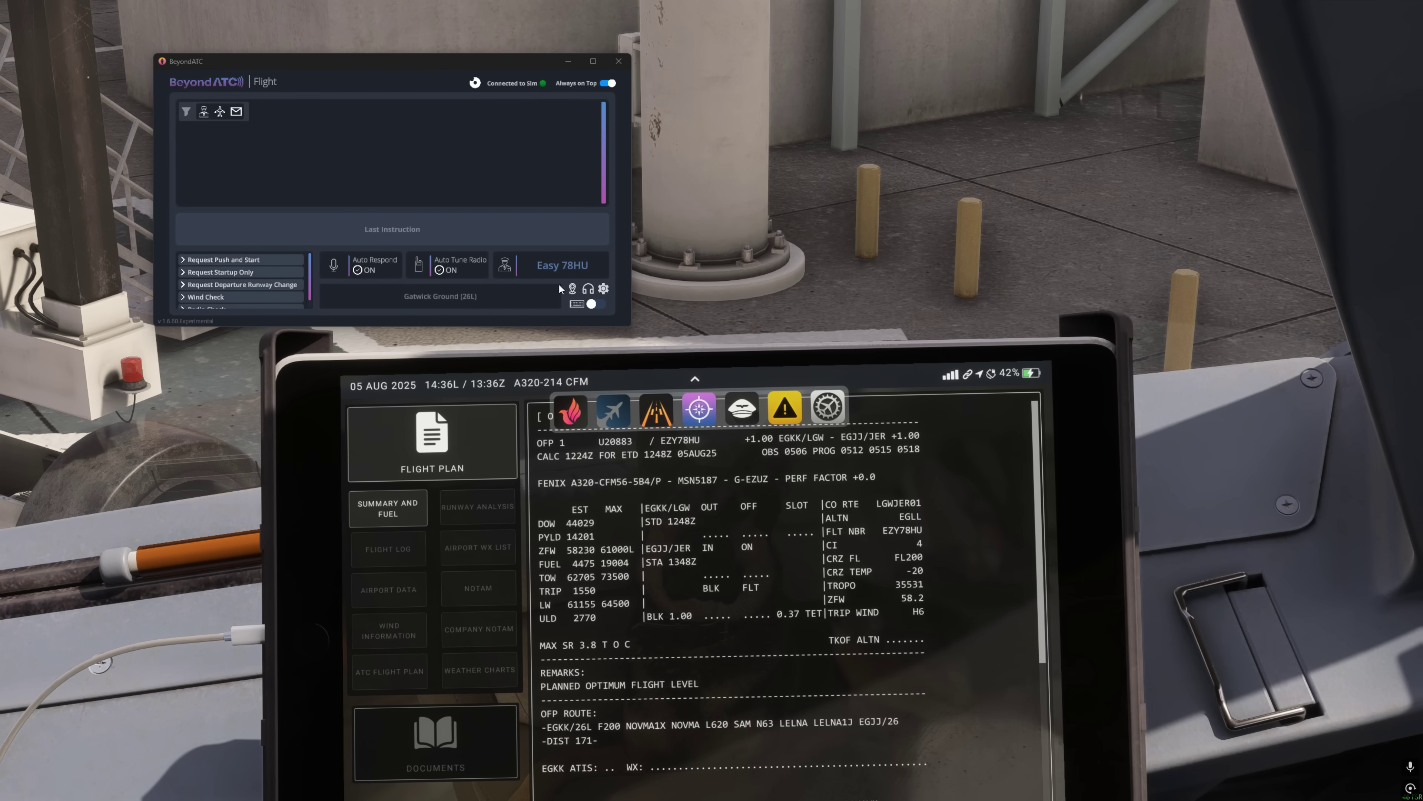
{"action": "left_click", "coordinate": [667, 446]}
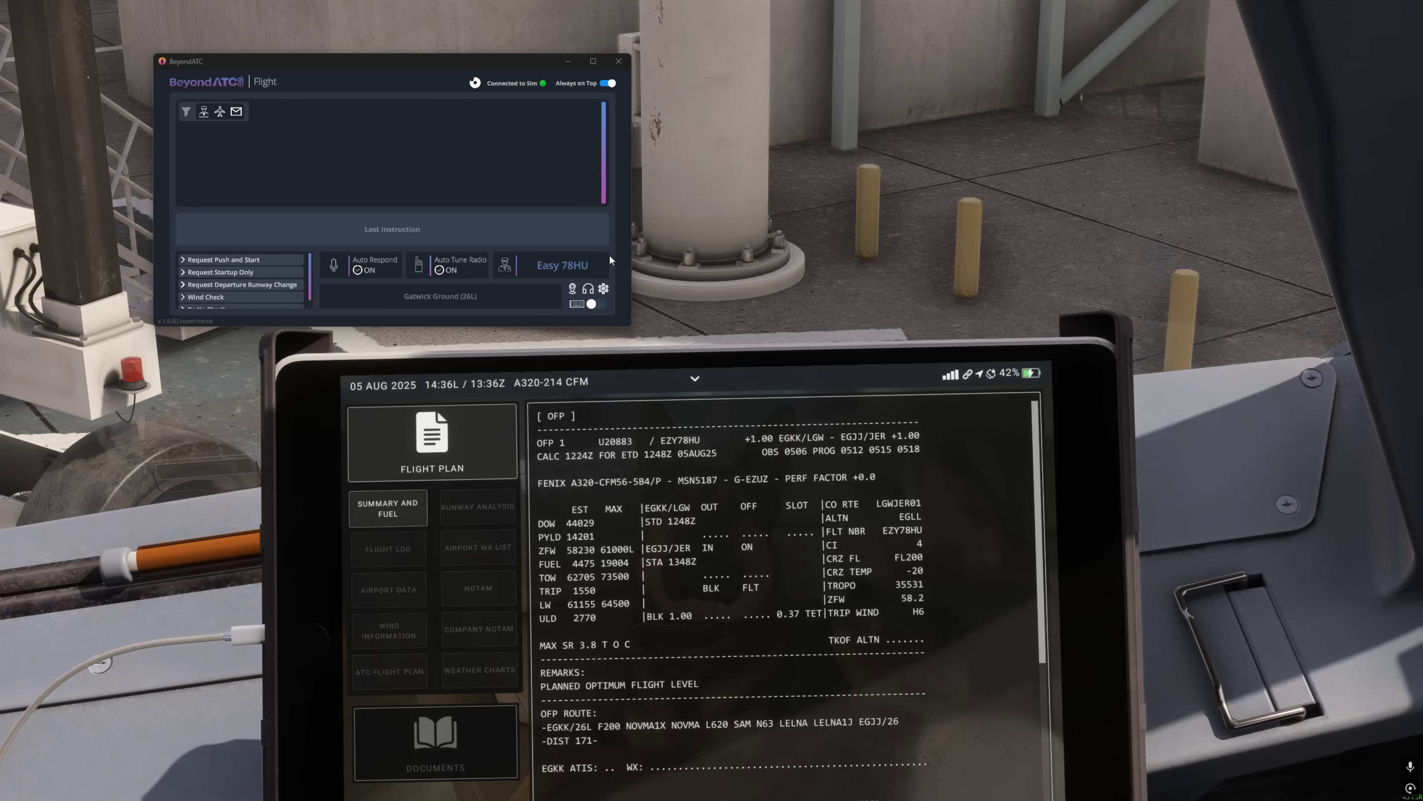
{"action": "left_click", "coordinate": [738, 365]}
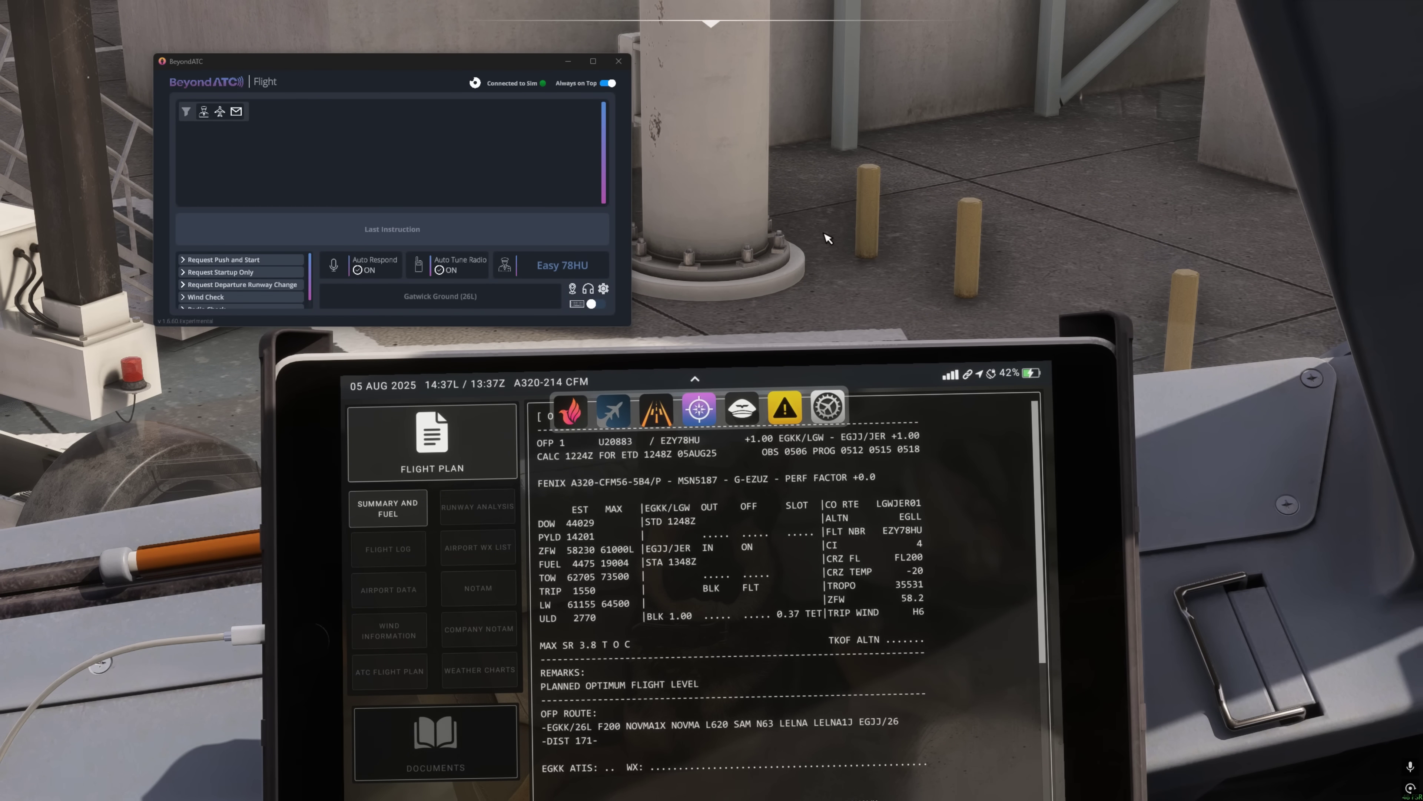
Enter flight number EZY78HU on the captain's MCDU INIT page.
{"action": "key", "text": "alt+2"}
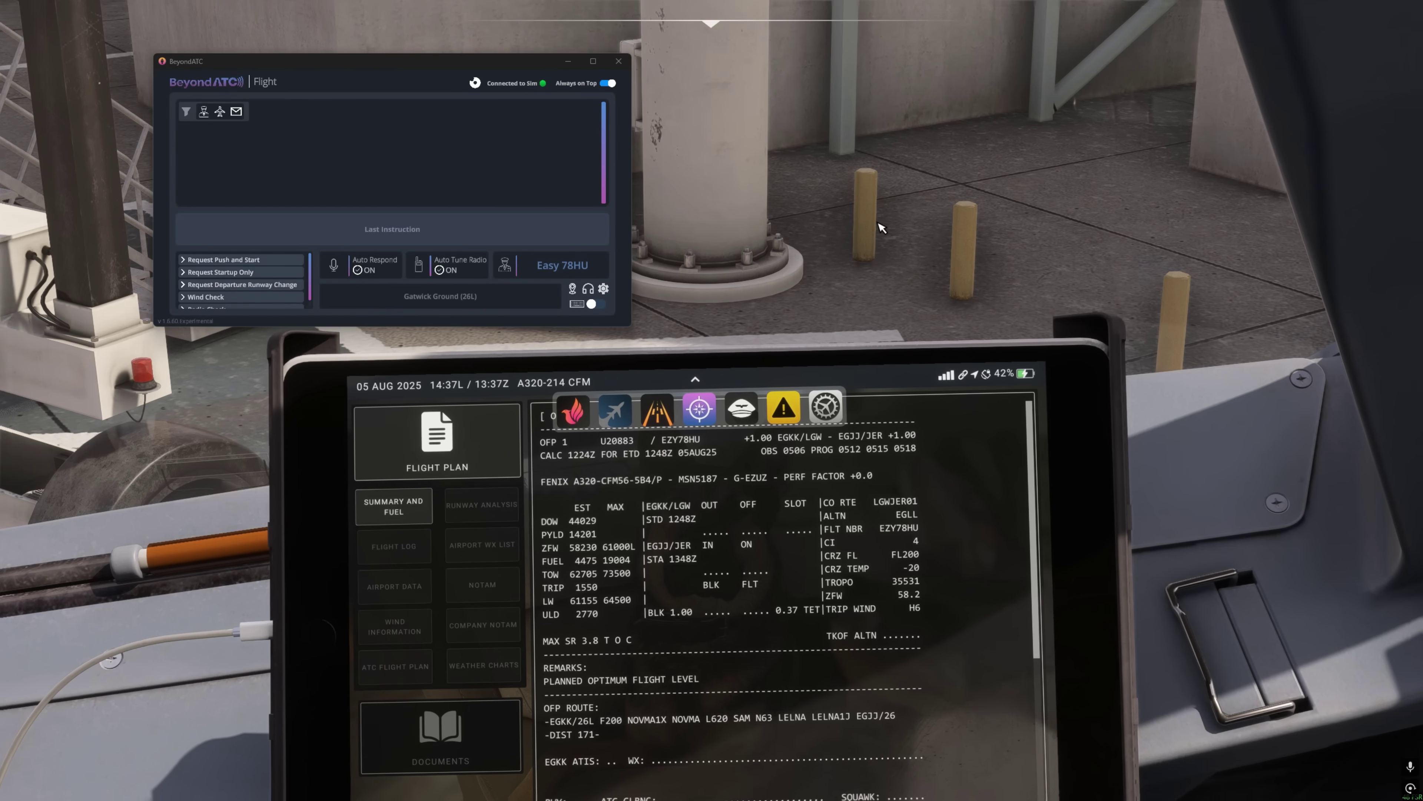
{"action": "key", "text": "alt+3"}
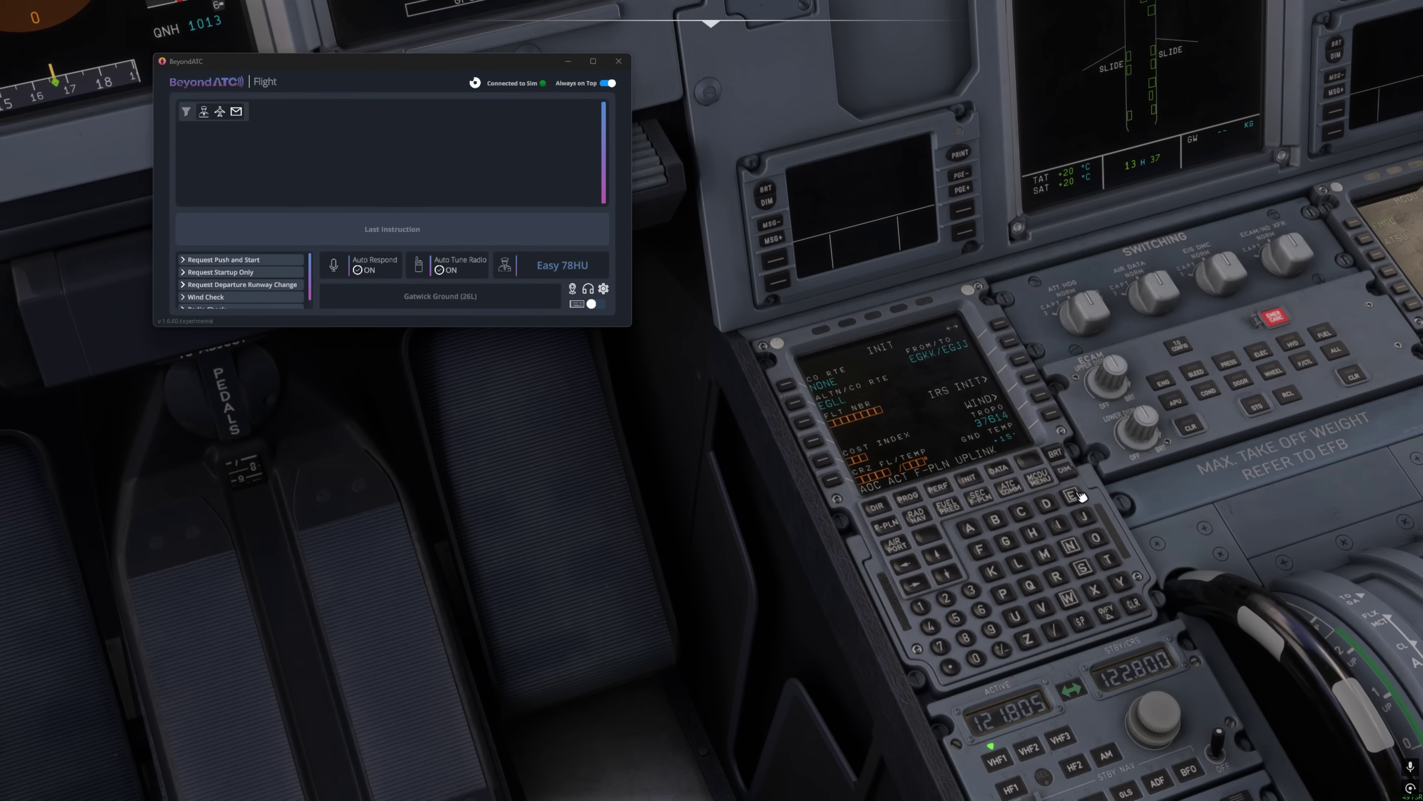
{"action": "left_click", "coordinate": [1071, 495]}
{"action": "left_click", "coordinate": [1028, 639]}
{"action": "left_click", "coordinate": [1120, 581]}
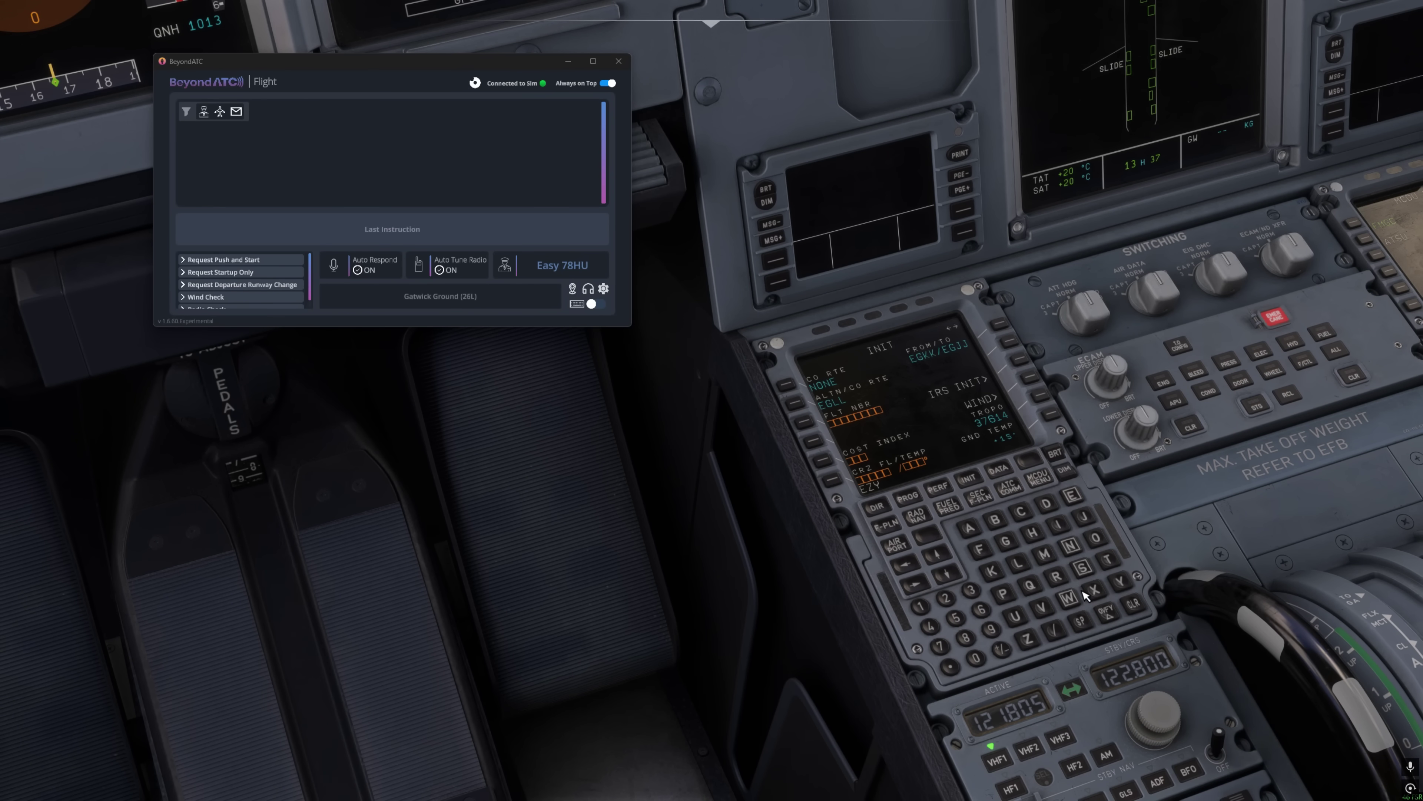
{"action": "left_click", "coordinate": [944, 648]}
{"action": "left_click", "coordinate": [967, 638]}
{"action": "left_click", "coordinate": [1032, 531]}
{"action": "left_click", "coordinate": [816, 427]}
Set the cost index to 4 and the cruise level to FL200 on the INIT page, and clear the scratchpad messages.
{"action": "left_click", "coordinate": [932, 626]}
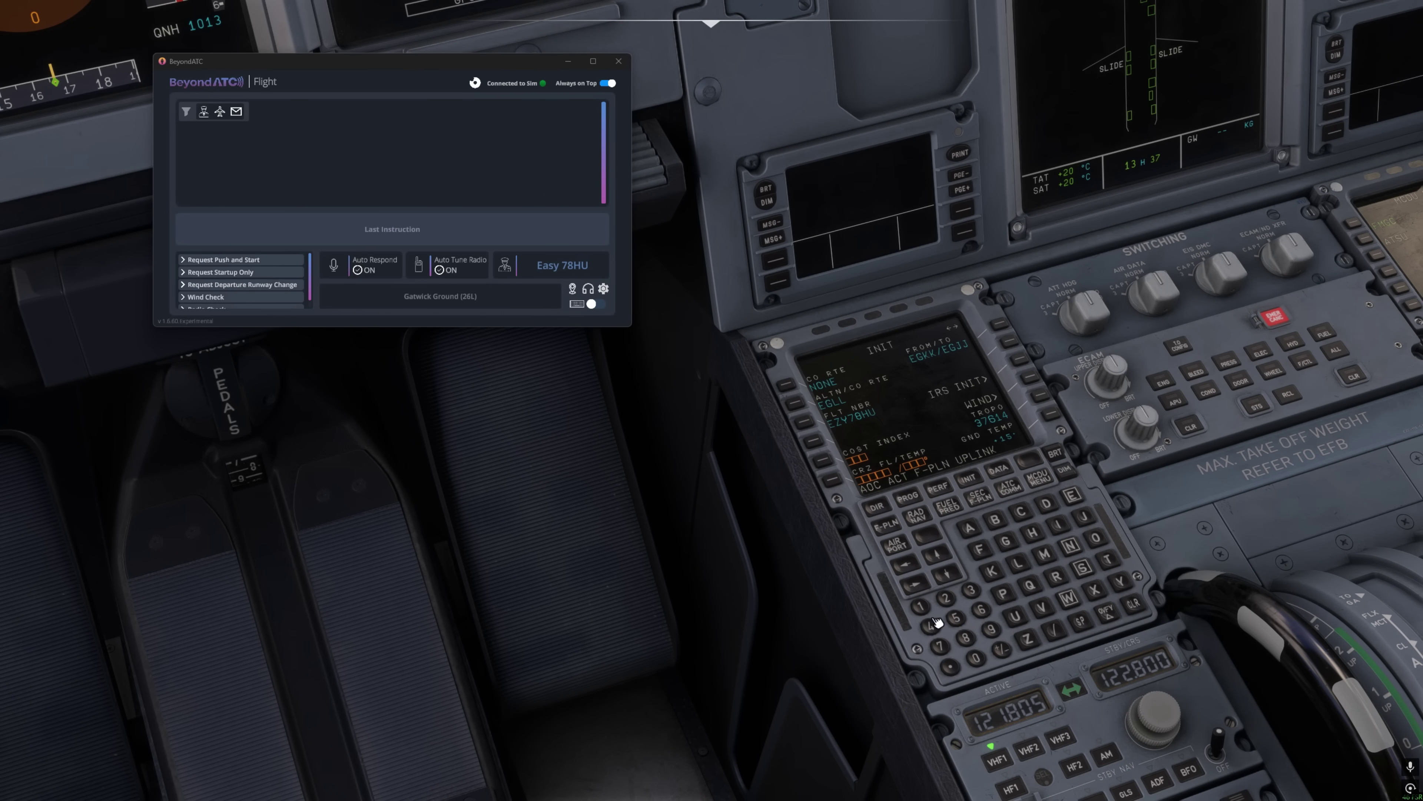
{"action": "left_click", "coordinate": [841, 463]}
{"action": "left_click", "coordinate": [946, 598]}
{"action": "left_click", "coordinate": [975, 659]}
{"action": "left_click", "coordinate": [976, 658]}
{"action": "left_click", "coordinate": [841, 483]}
{"action": "left_click", "coordinate": [1139, 607]}
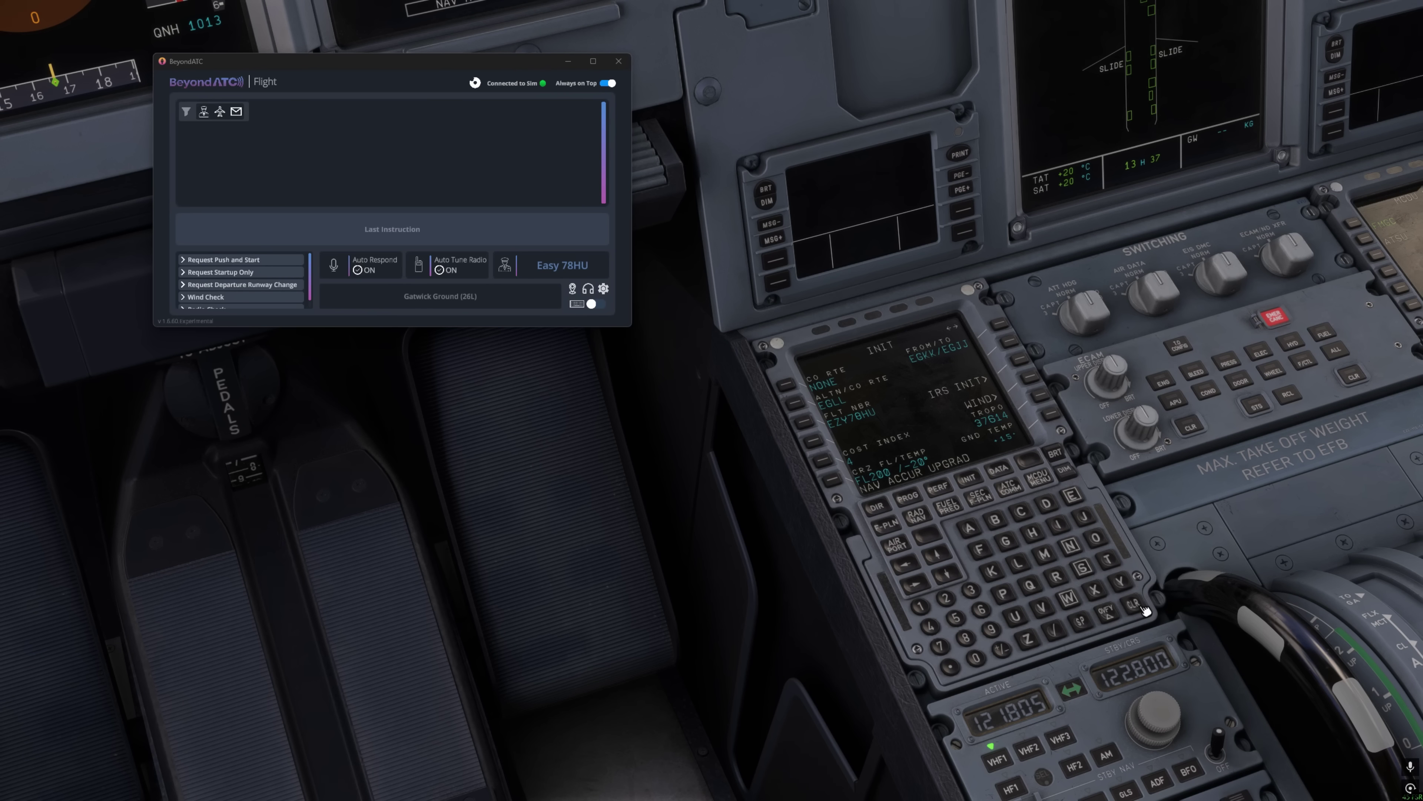
{"action": "left_click", "coordinate": [1142, 607]}
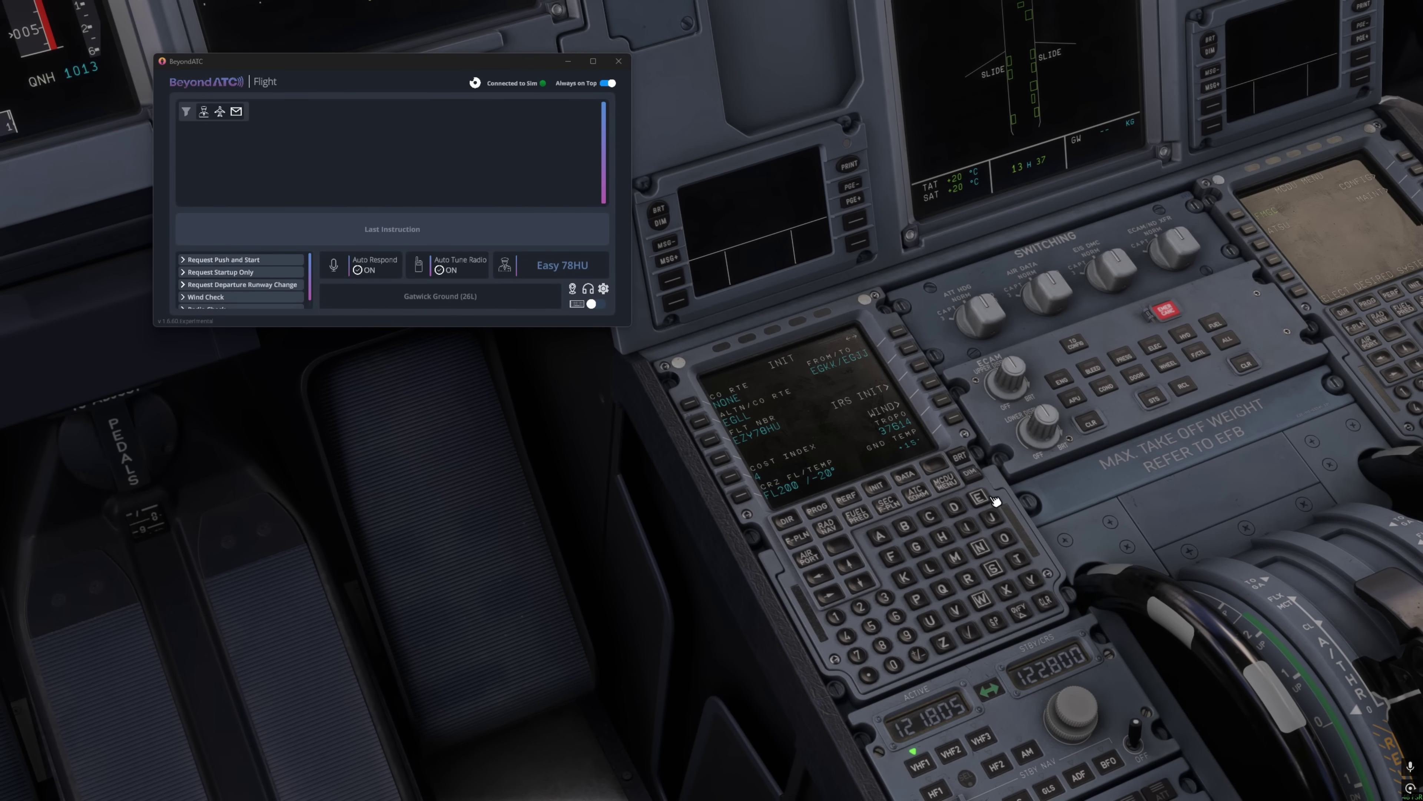
Request the initialization data on the ATSU's AOC flight init page and return to the AOC menu.
{"action": "left_click", "coordinate": [957, 487]}
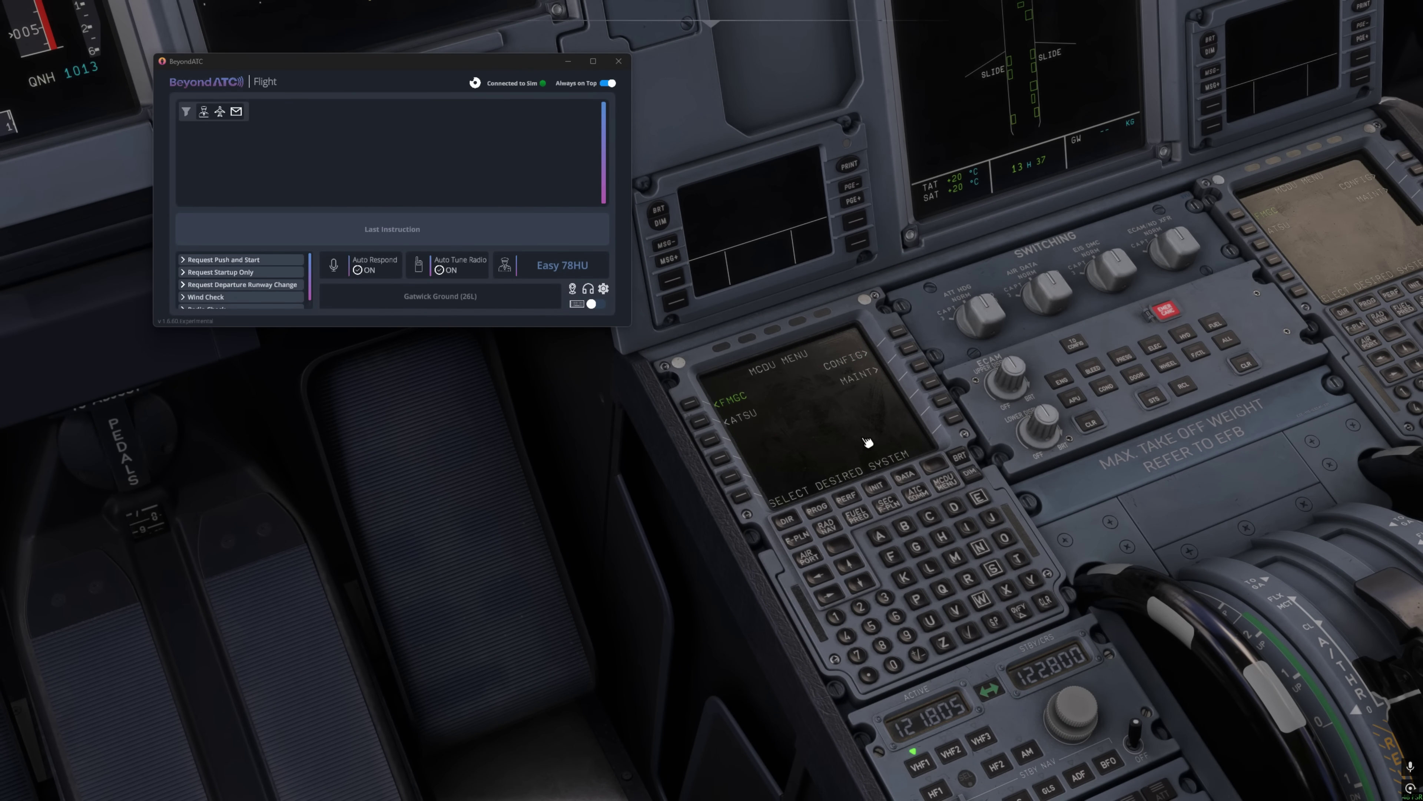
{"action": "left_click", "coordinate": [708, 421]}
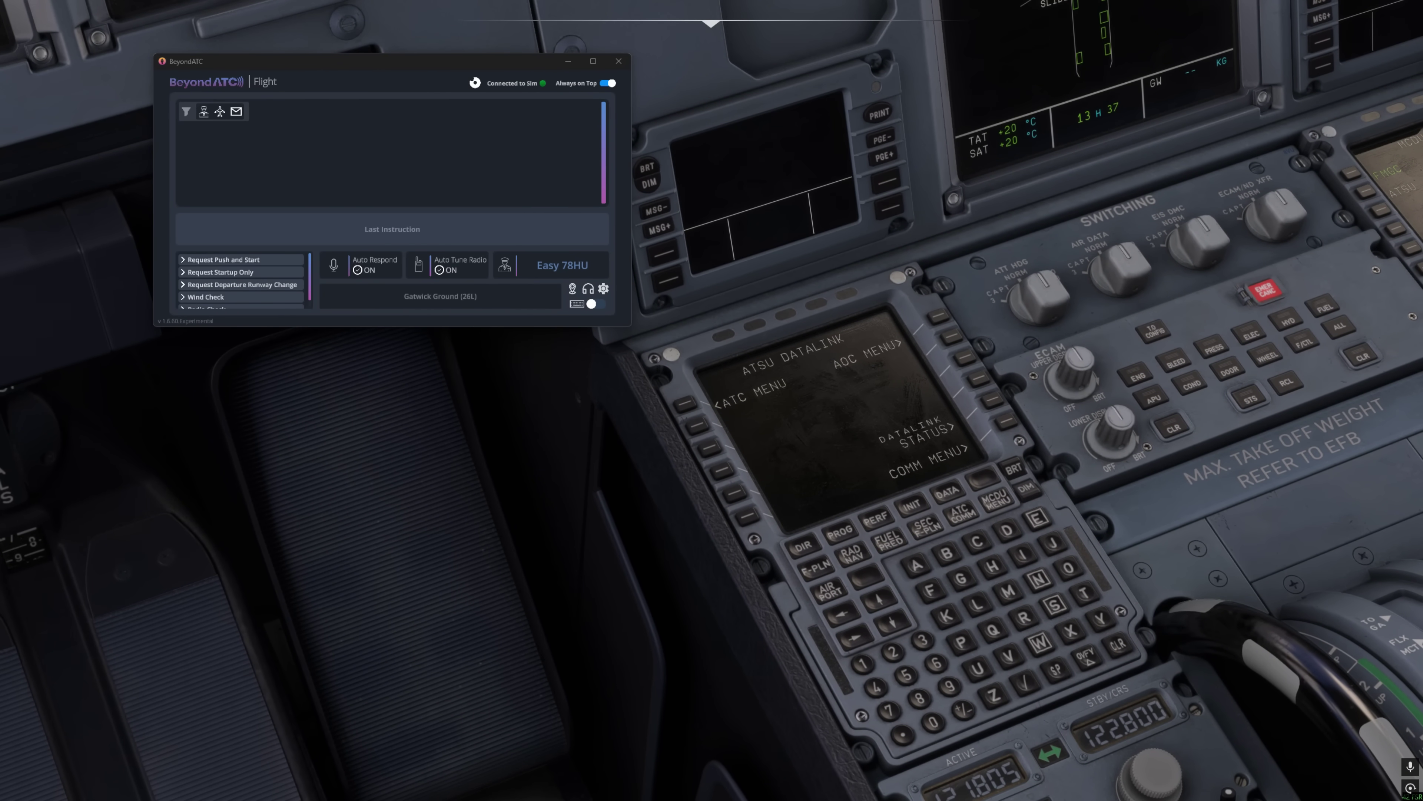
{"action": "left_click", "coordinate": [924, 326]}
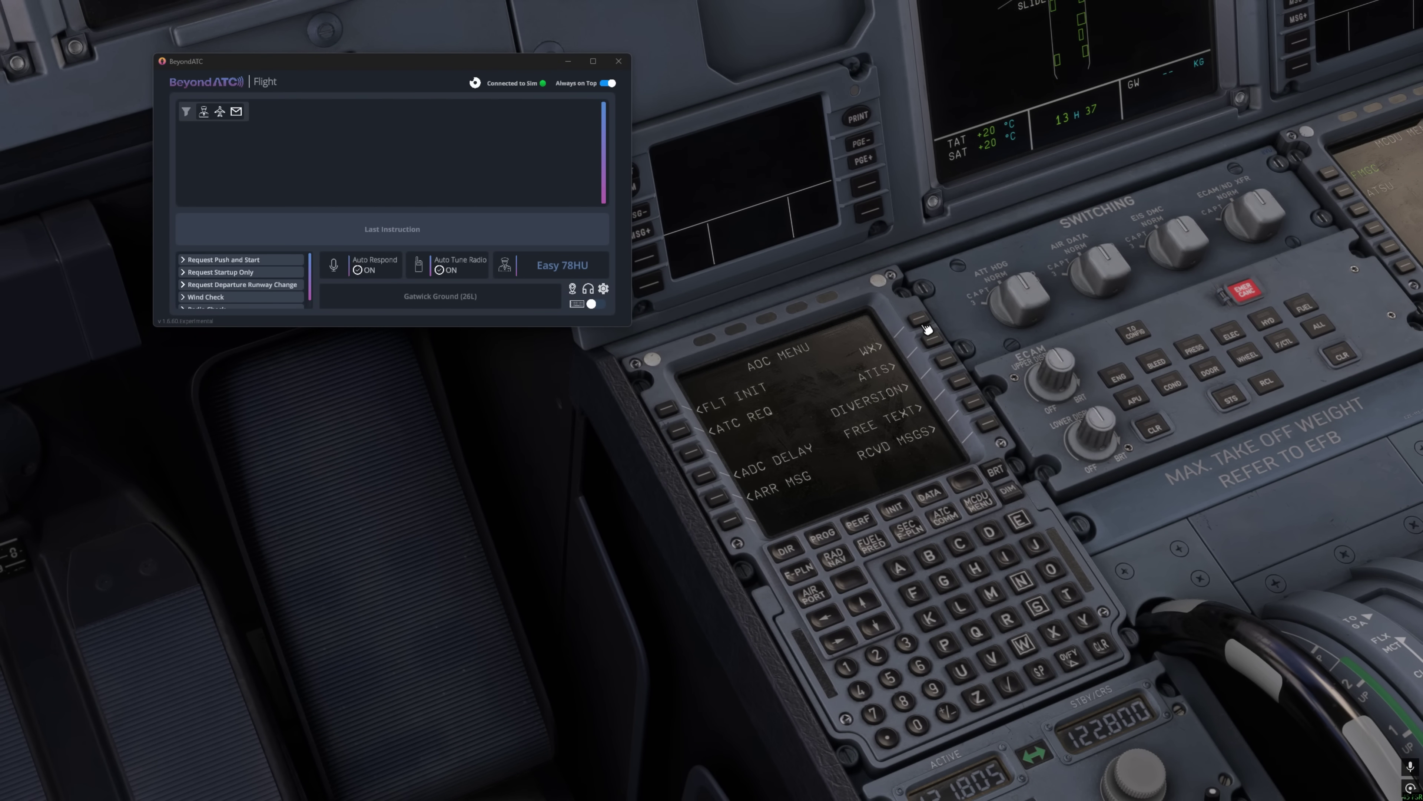
{"action": "left_click", "coordinate": [669, 410]}
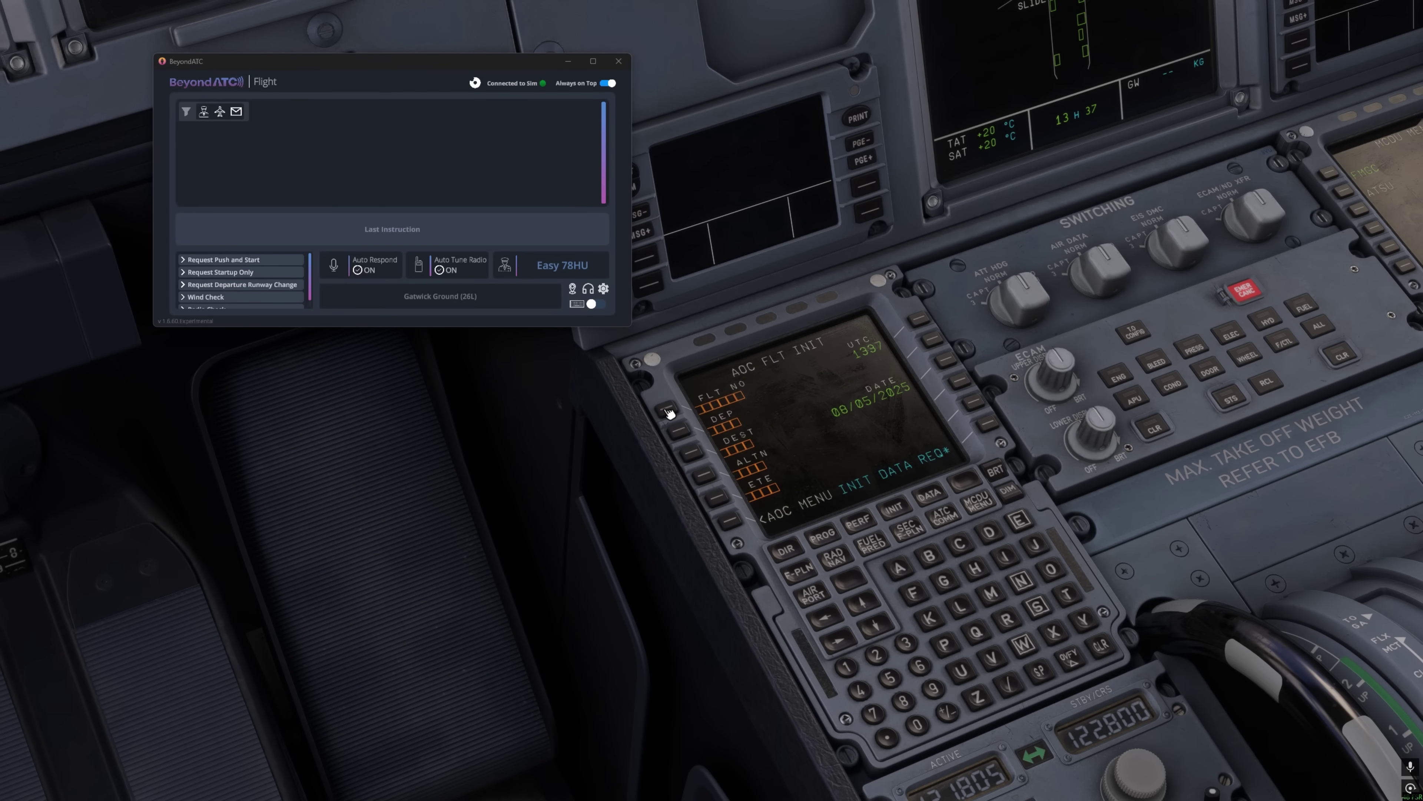
{"action": "left_click", "coordinate": [998, 429]}
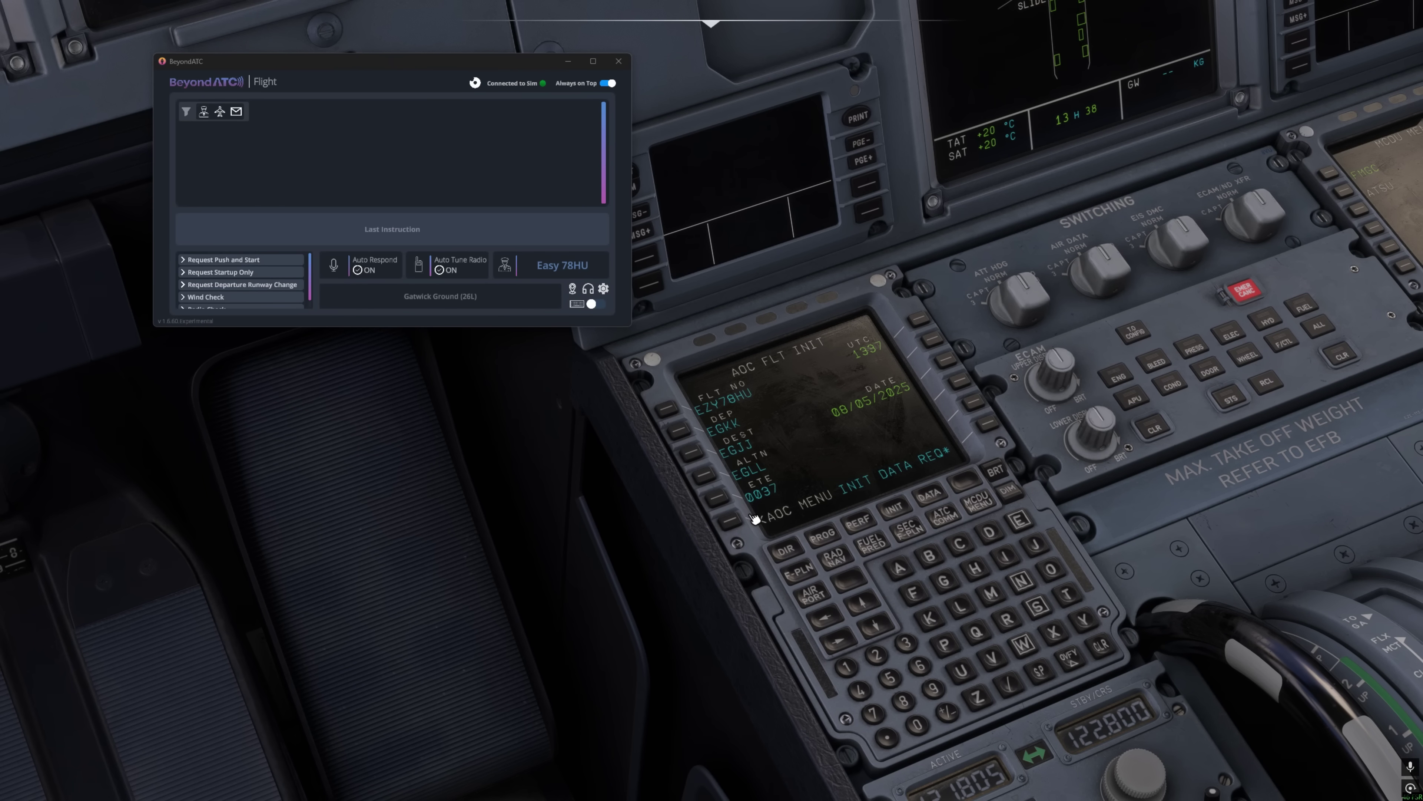
{"action": "left_click", "coordinate": [732, 523]}
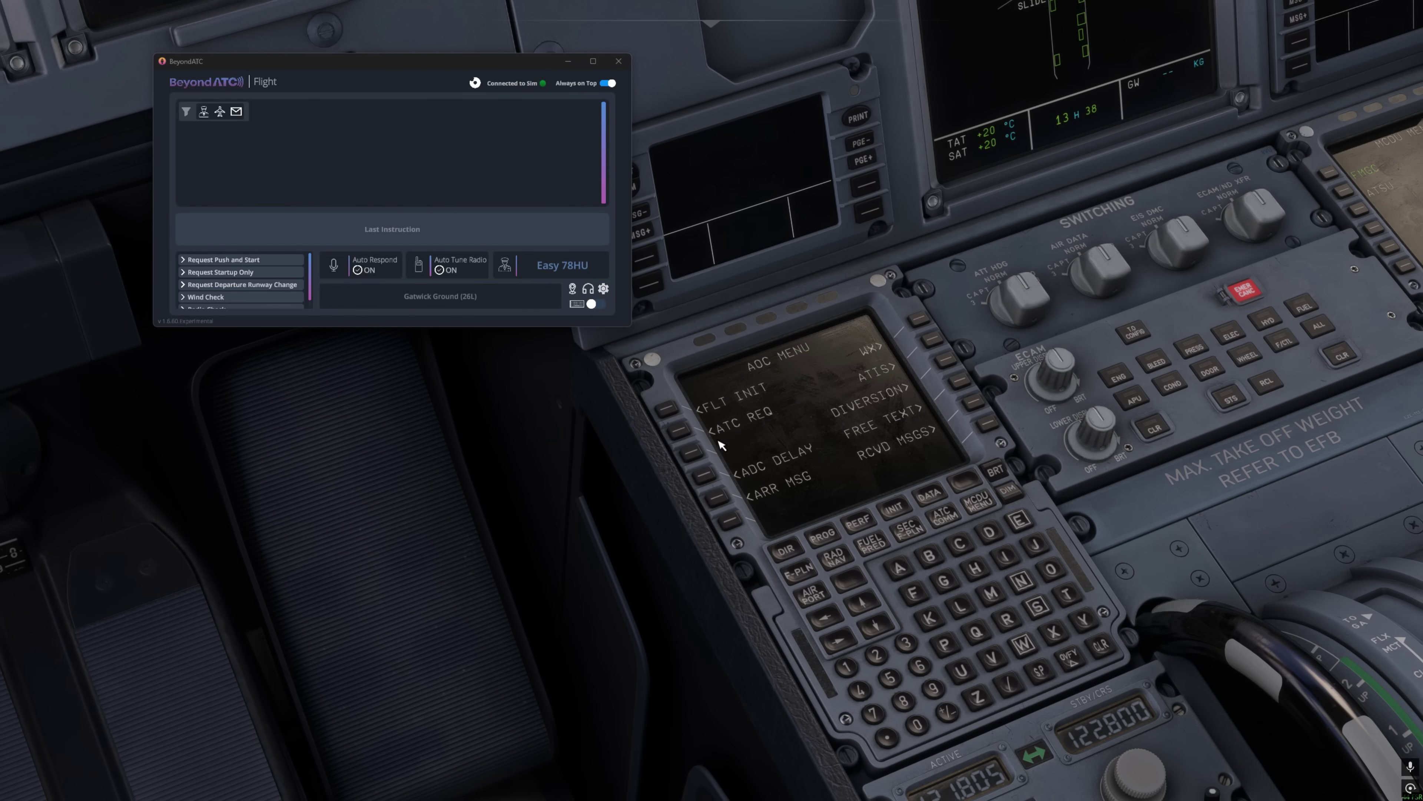
Open the AOC pre-departure clearance request and enter gate number 113 and ATIS code E.
{"action": "left_click", "coordinate": [690, 438]}
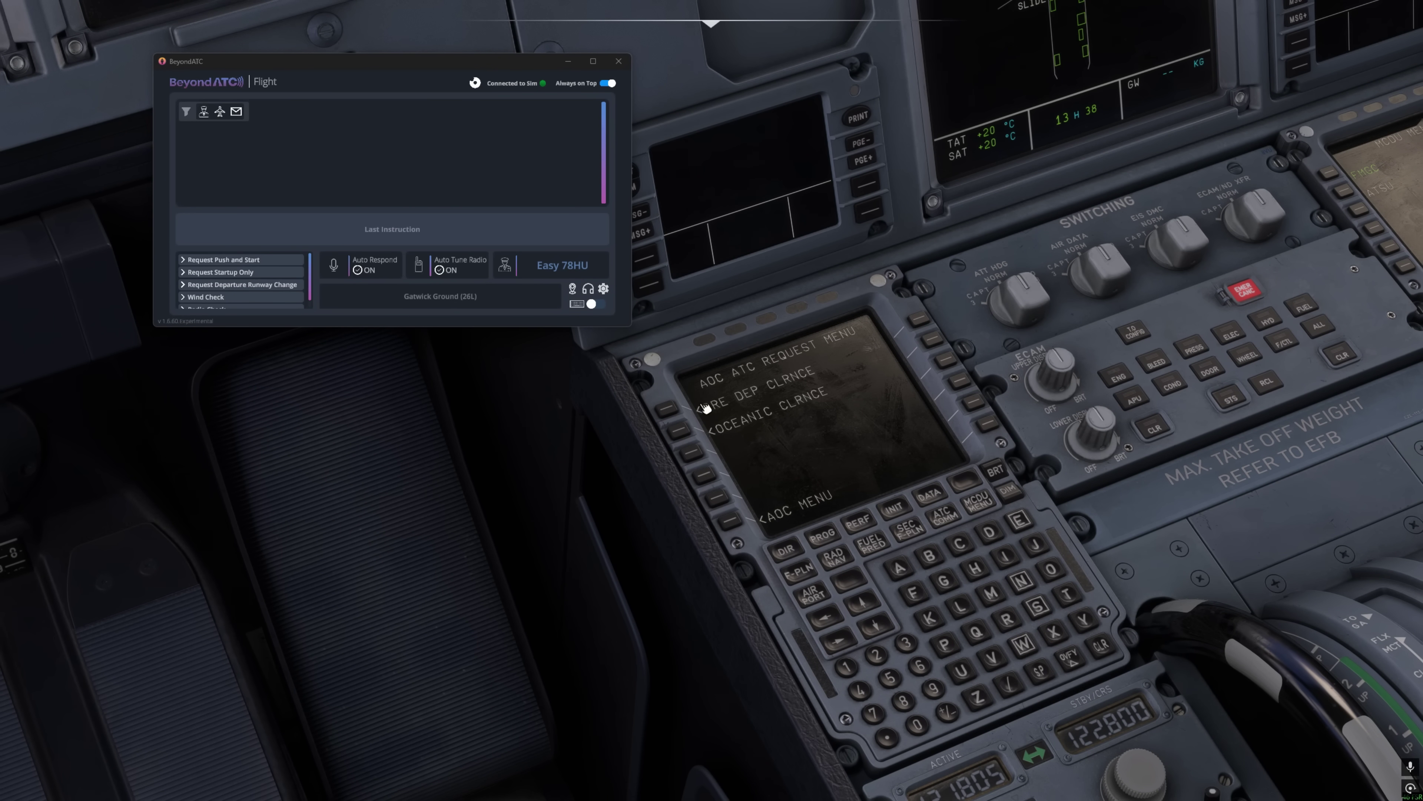
{"action": "left_click", "coordinate": [672, 413]}
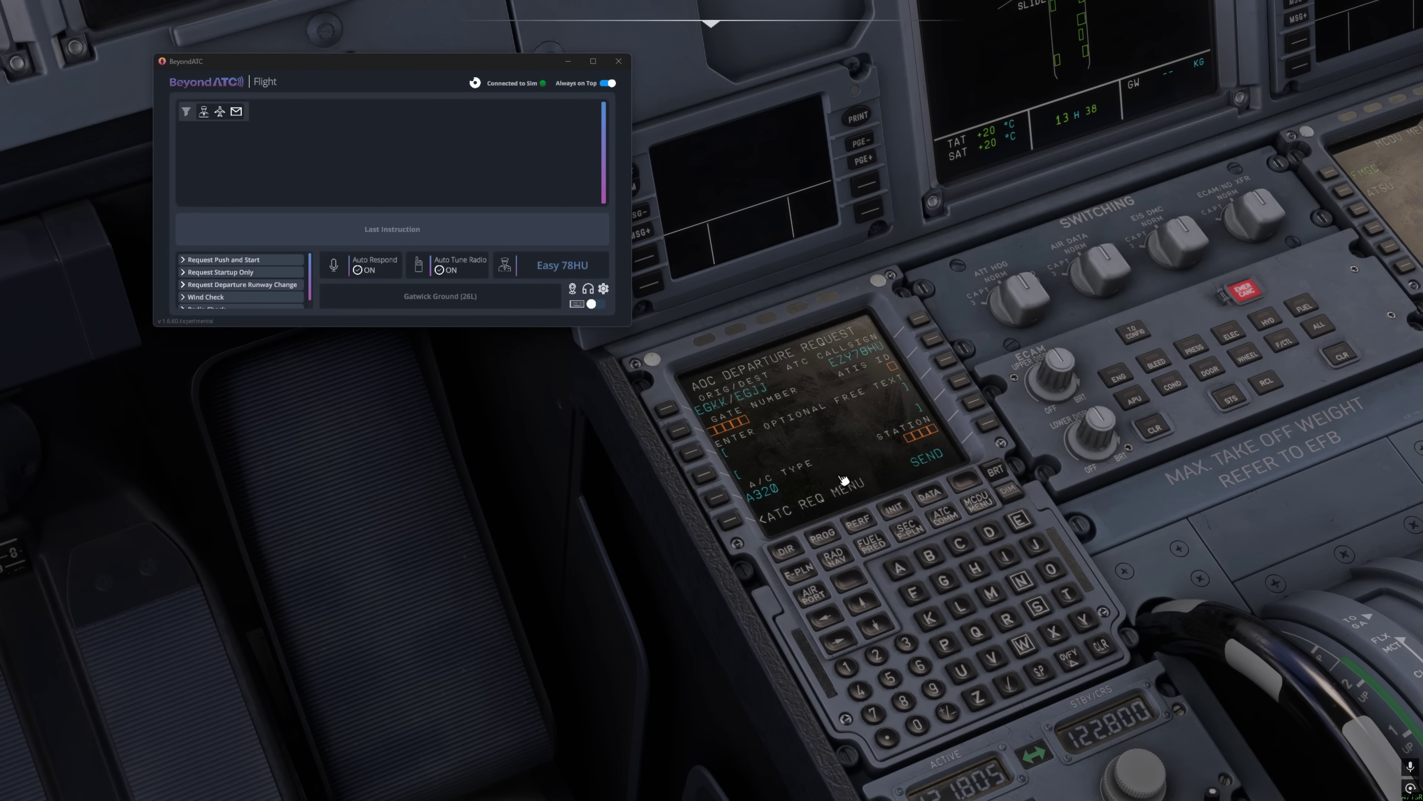
{"action": "left_click", "coordinate": [847, 668]}
{"action": "left_click", "coordinate": [847, 668]}
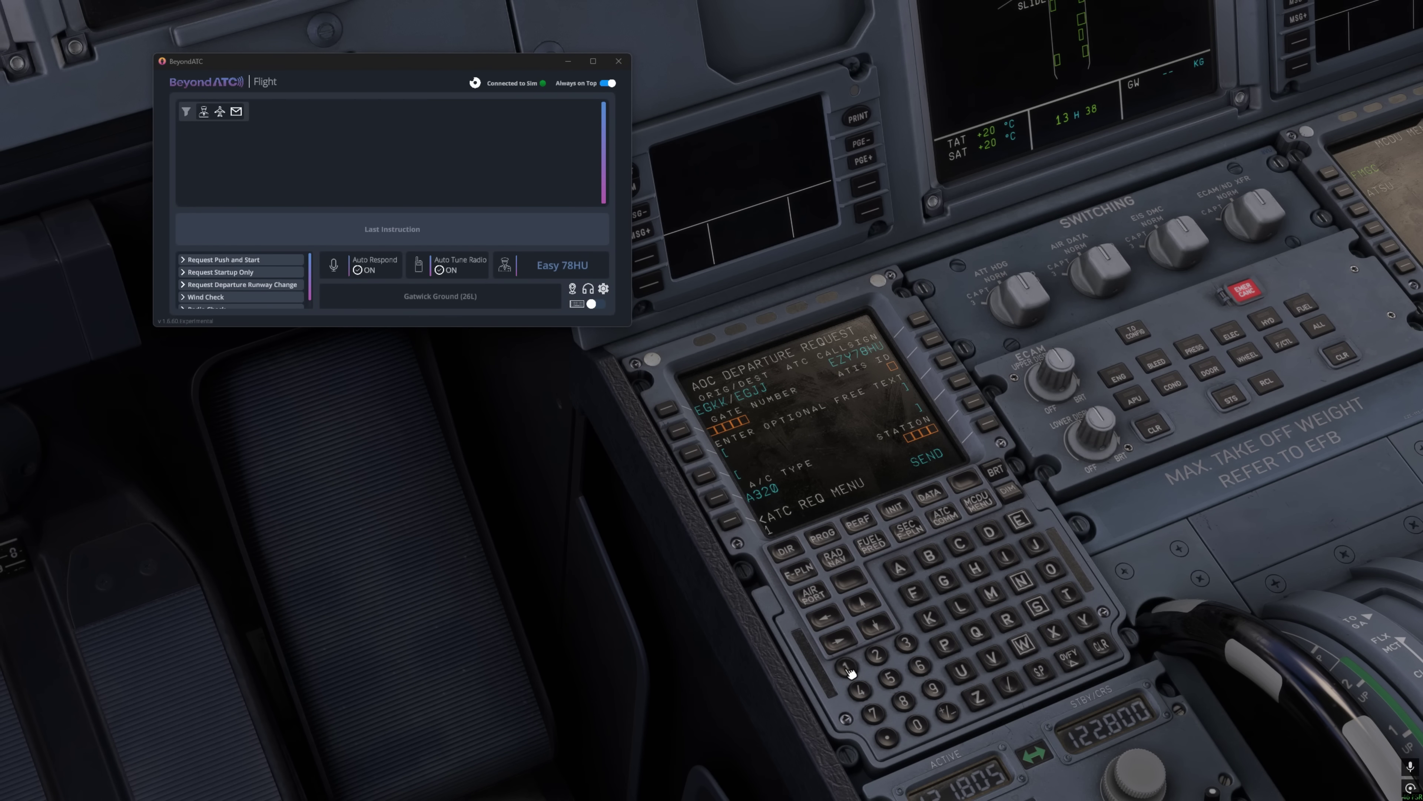
{"action": "left_click", "coordinate": [908, 647]}
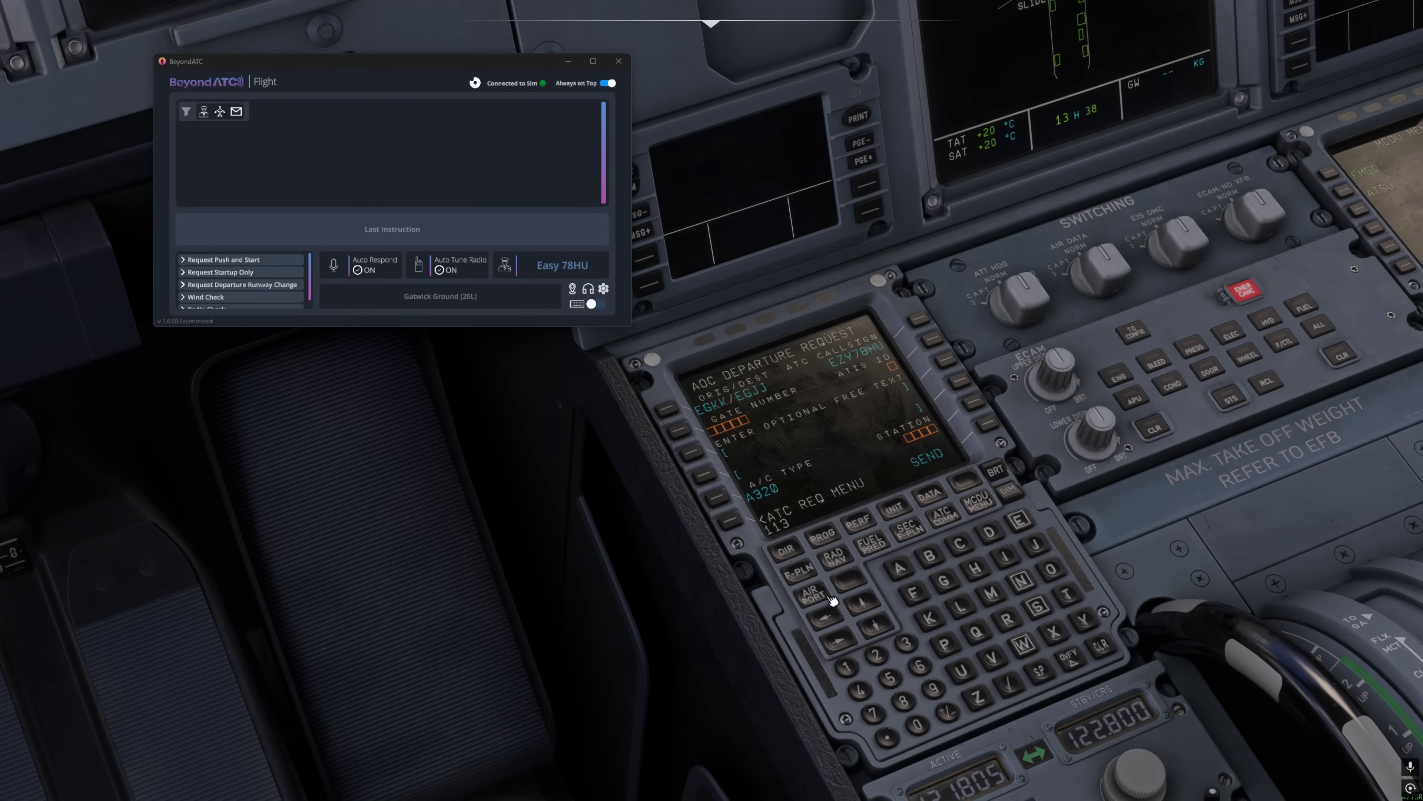
{"action": "left_click", "coordinate": [688, 433]}
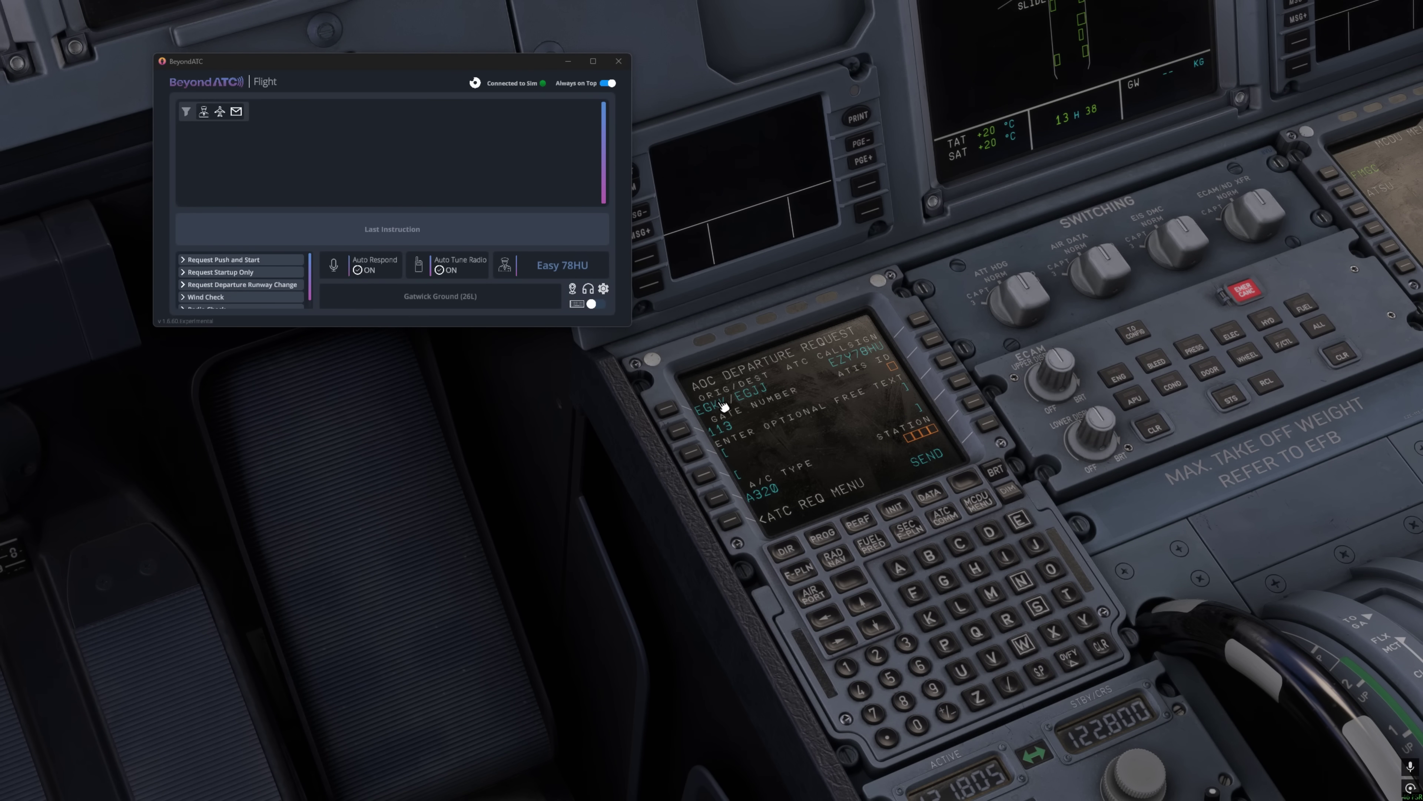
{"action": "left_click", "coordinate": [1017, 526]}
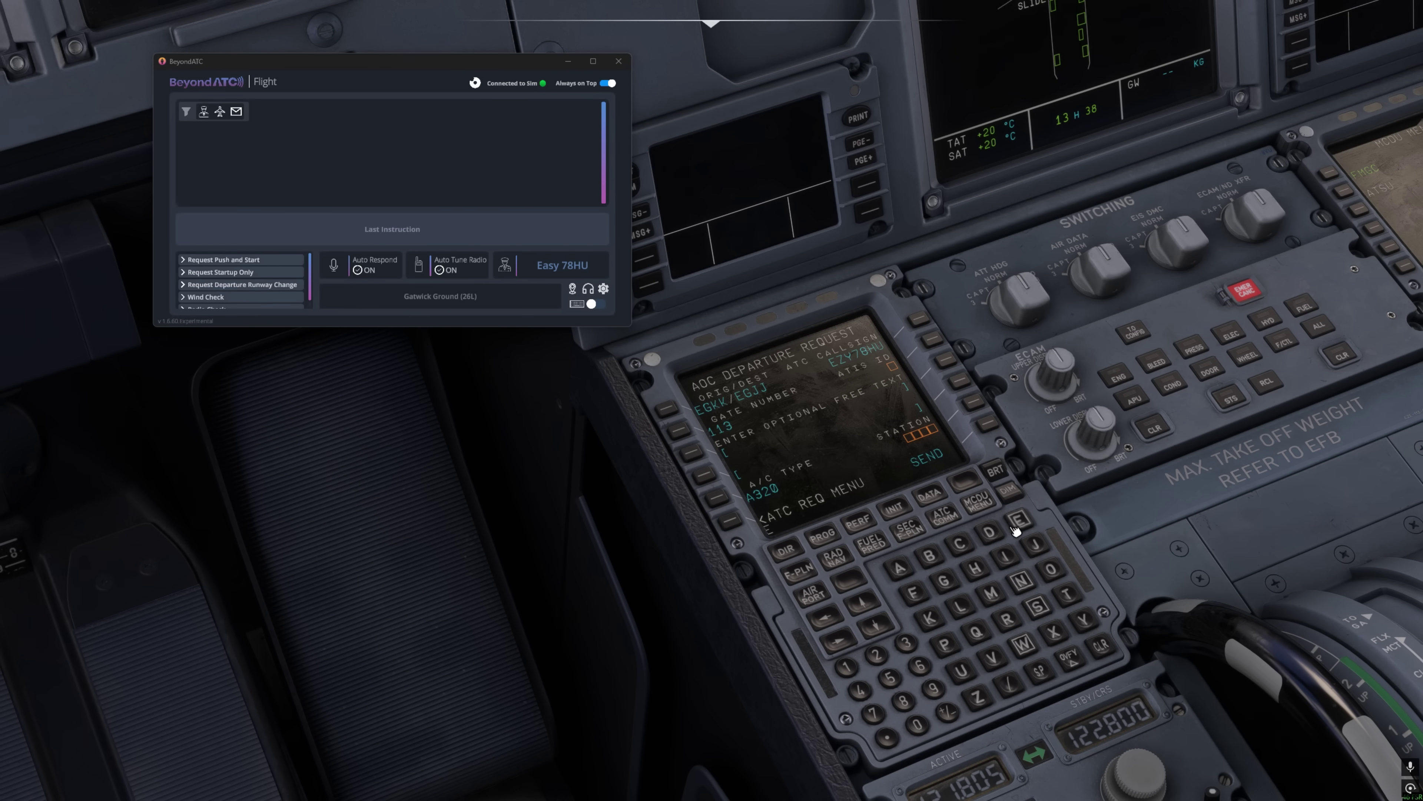
{"action": "left_click", "coordinate": [933, 342]}
Enter EGKK as the station on the AOC departure request page and send the clearance request.
{"action": "left_click", "coordinate": [1019, 522]}
{"action": "left_click", "coordinate": [946, 582]}
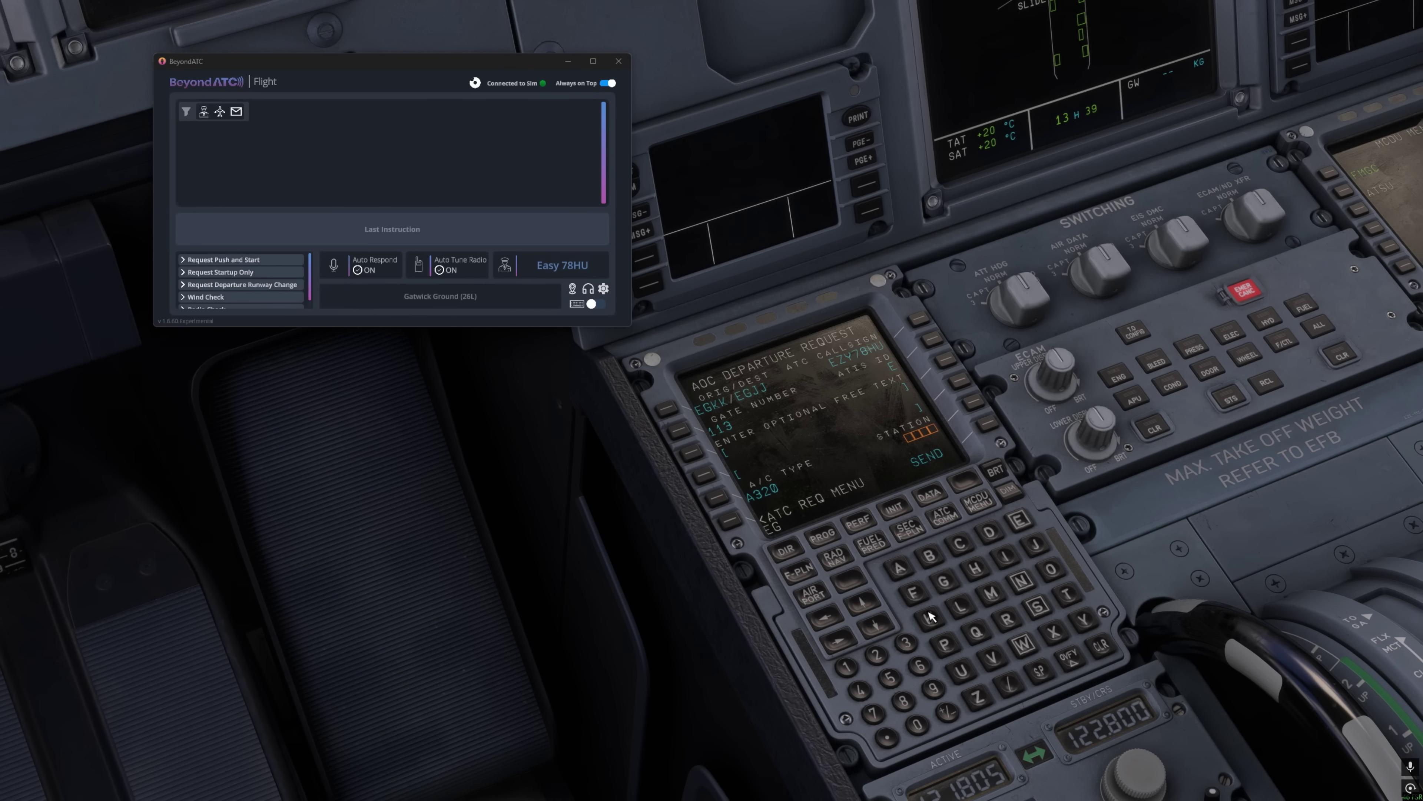
{"action": "left_click", "coordinate": [930, 619]}
{"action": "left_click", "coordinate": [931, 619]}
{"action": "left_click", "coordinate": [976, 403]}
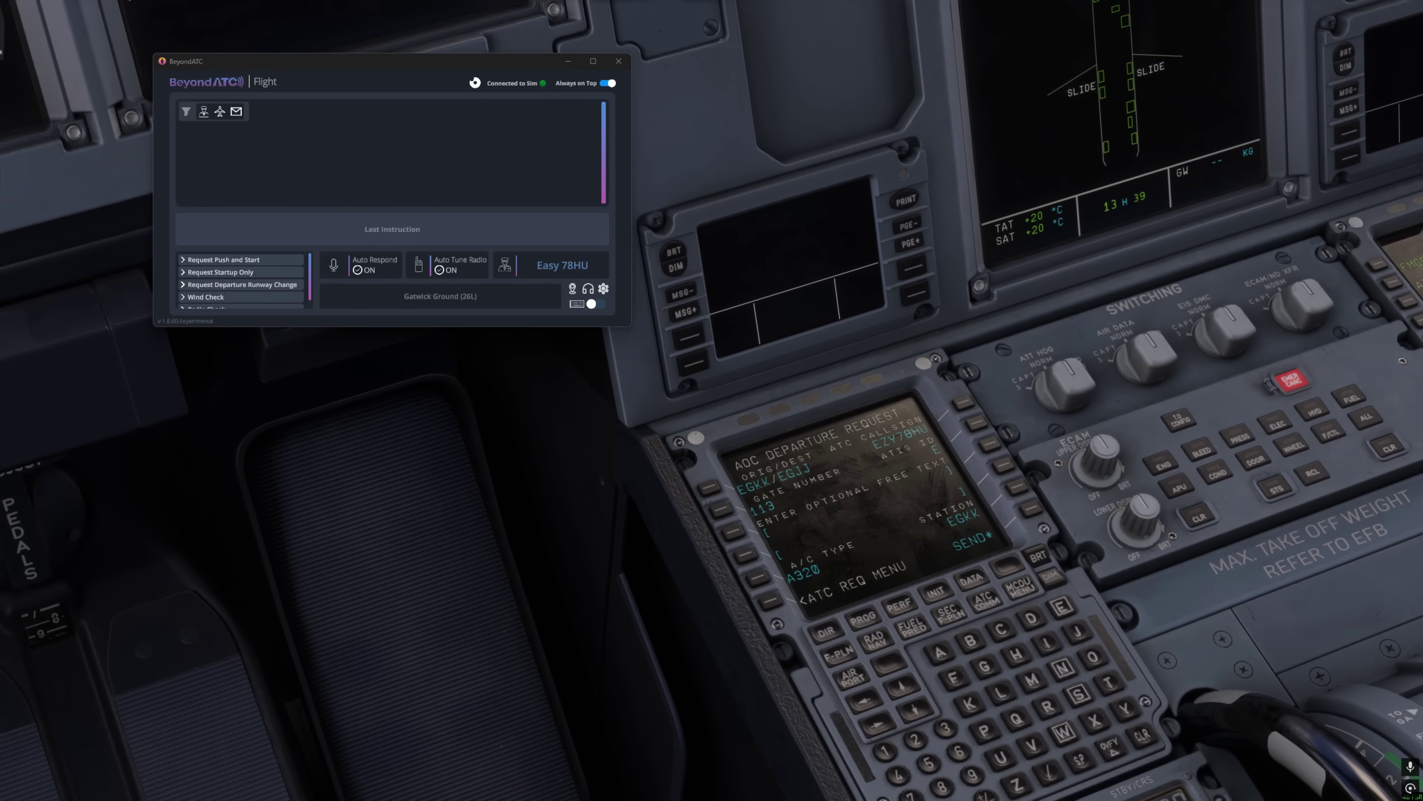
{"action": "left_click", "coordinate": [1051, 515]}
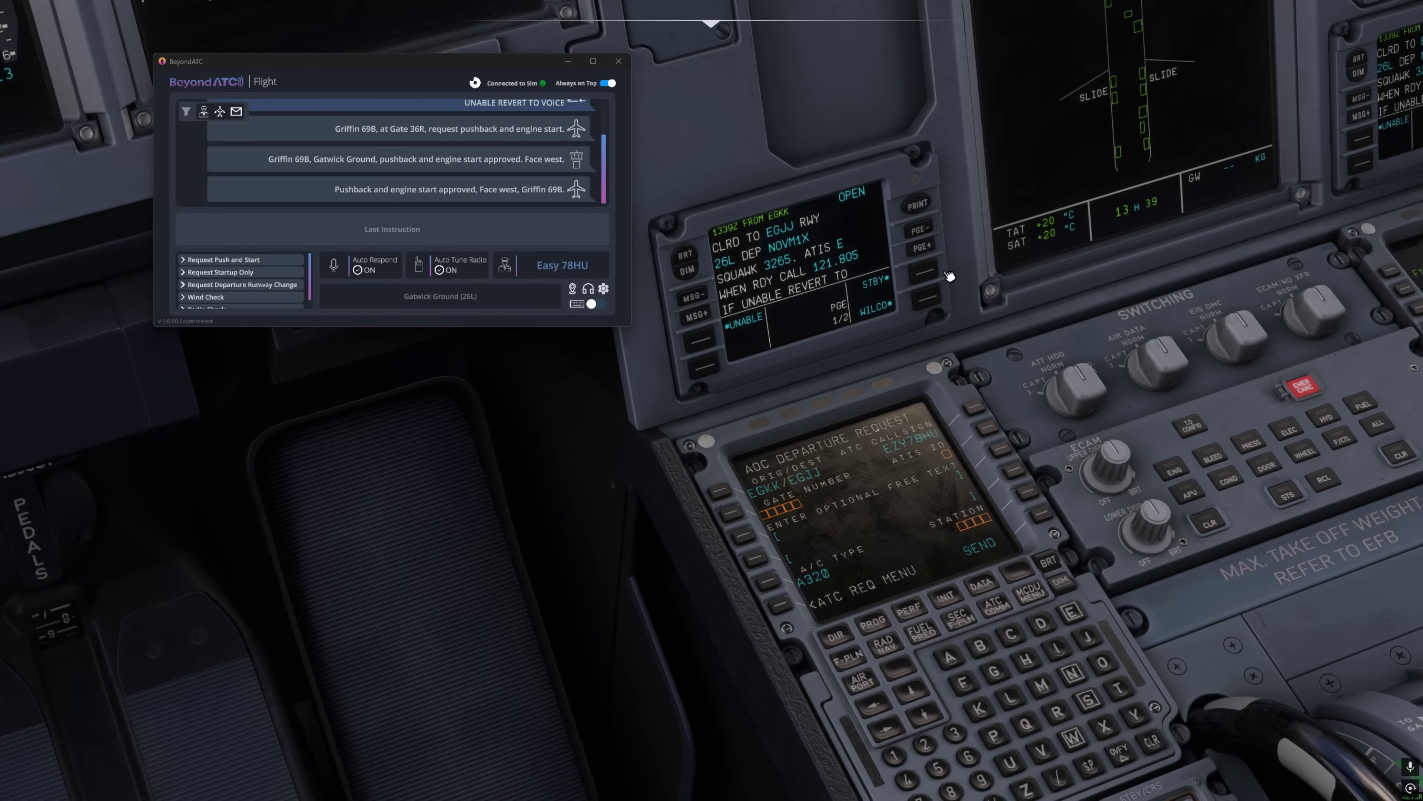
Acknowledge the ATC MSG alert on the captain's side of the glareshield.
{"action": "key", "text": "alt+1"}
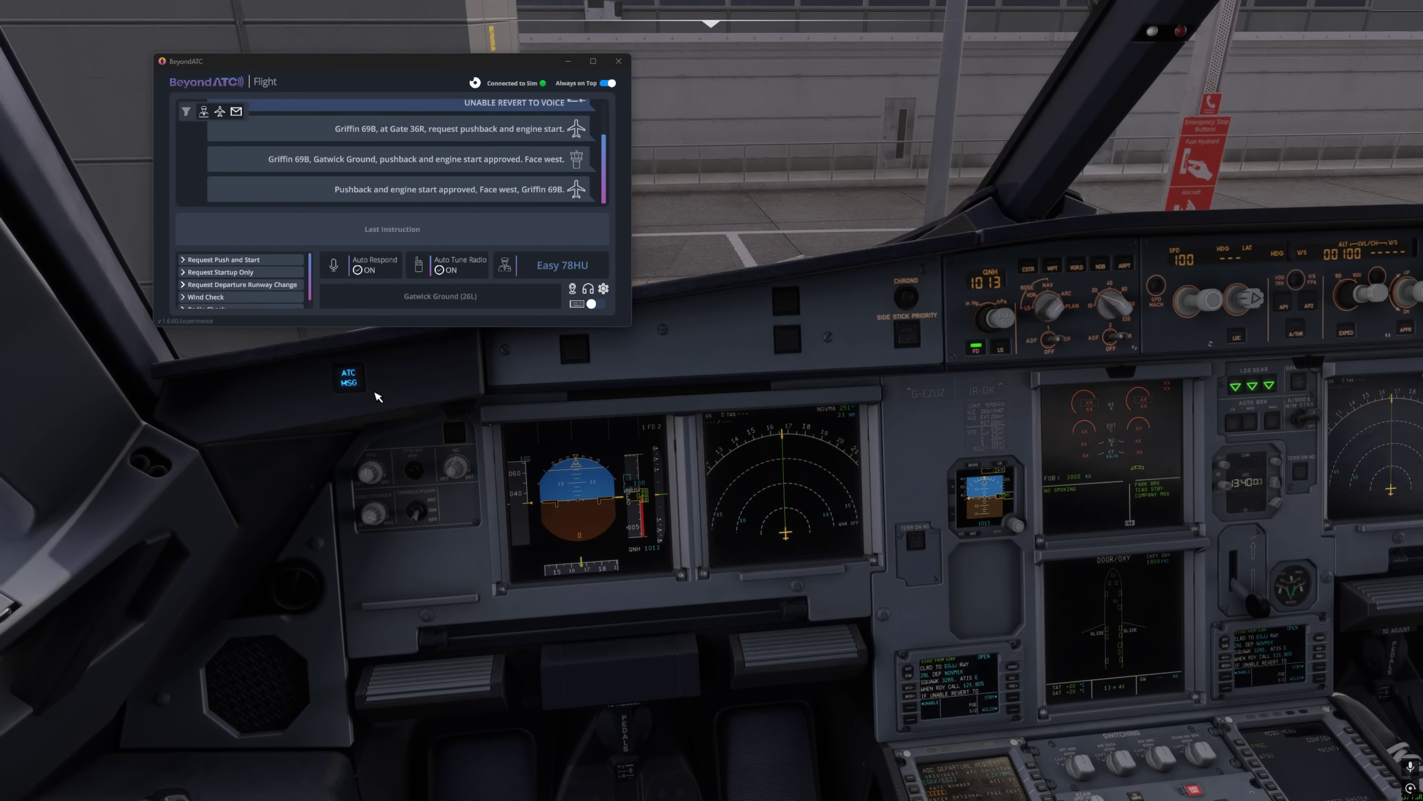
{"action": "left_click", "coordinate": [350, 379]}
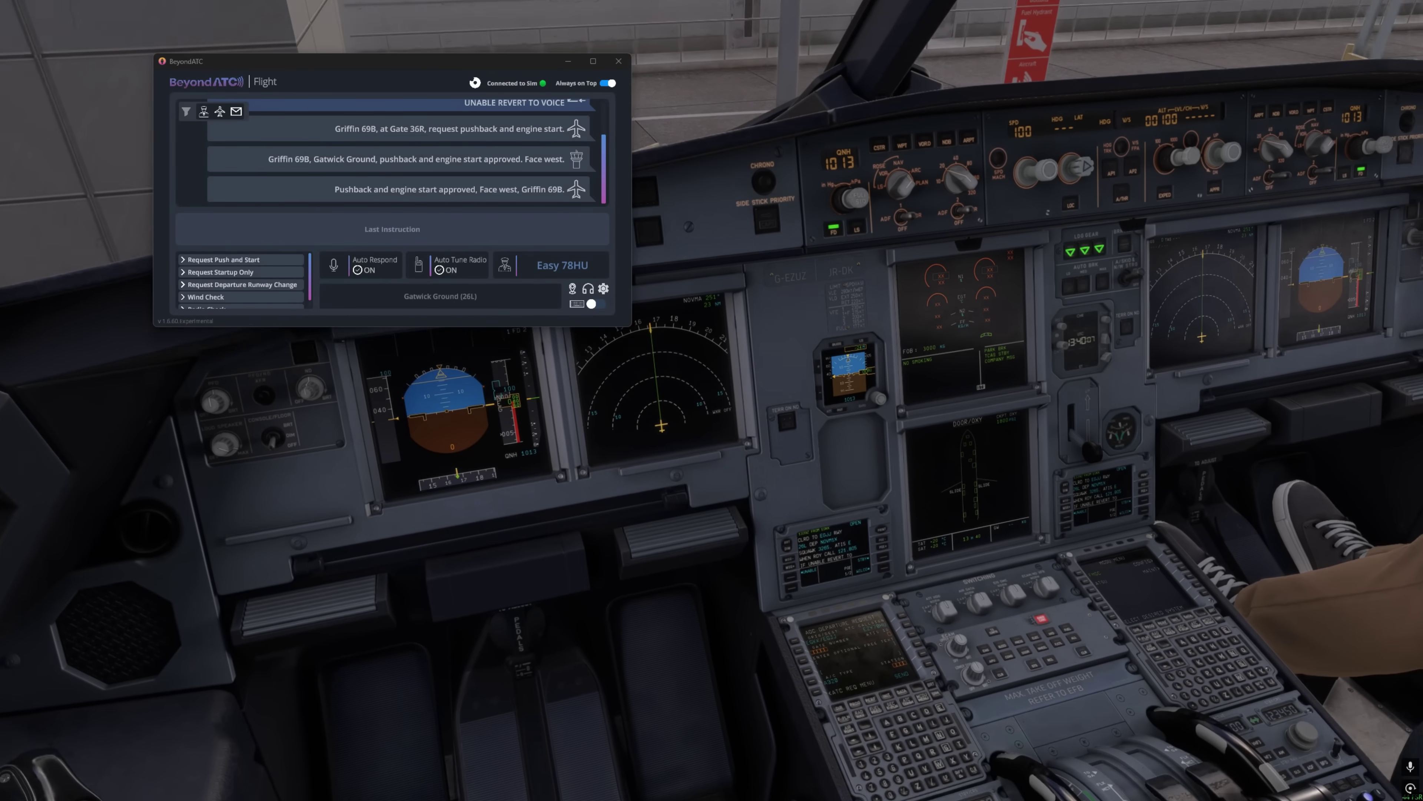
Answer the departure clearance on the DCDU with WILCO, send the reply and close the clearance message.
{"action": "scroll", "coordinate": [803, 338], "scroll_direction": "up", "scroll_amount": 5}
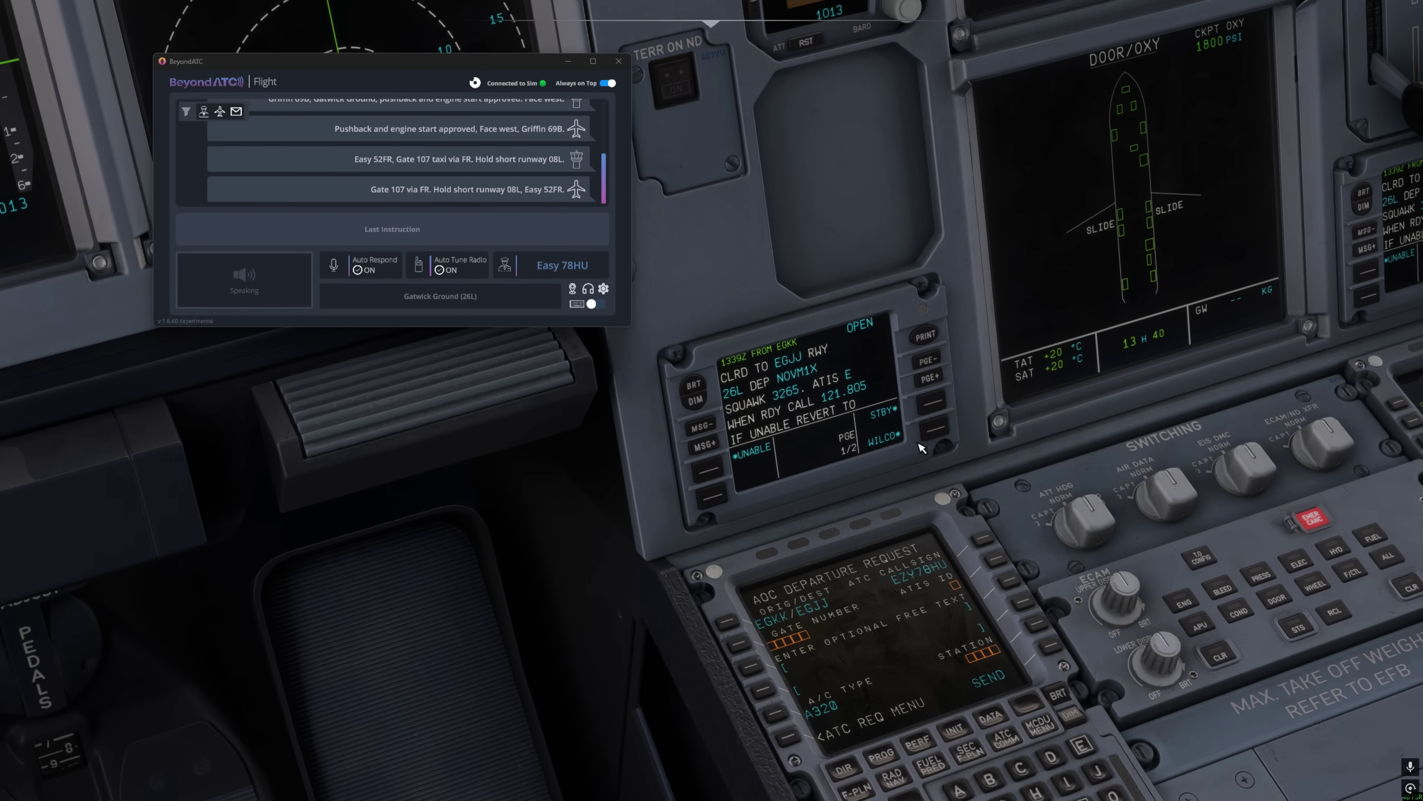
{"action": "left_click", "coordinate": [942, 432]}
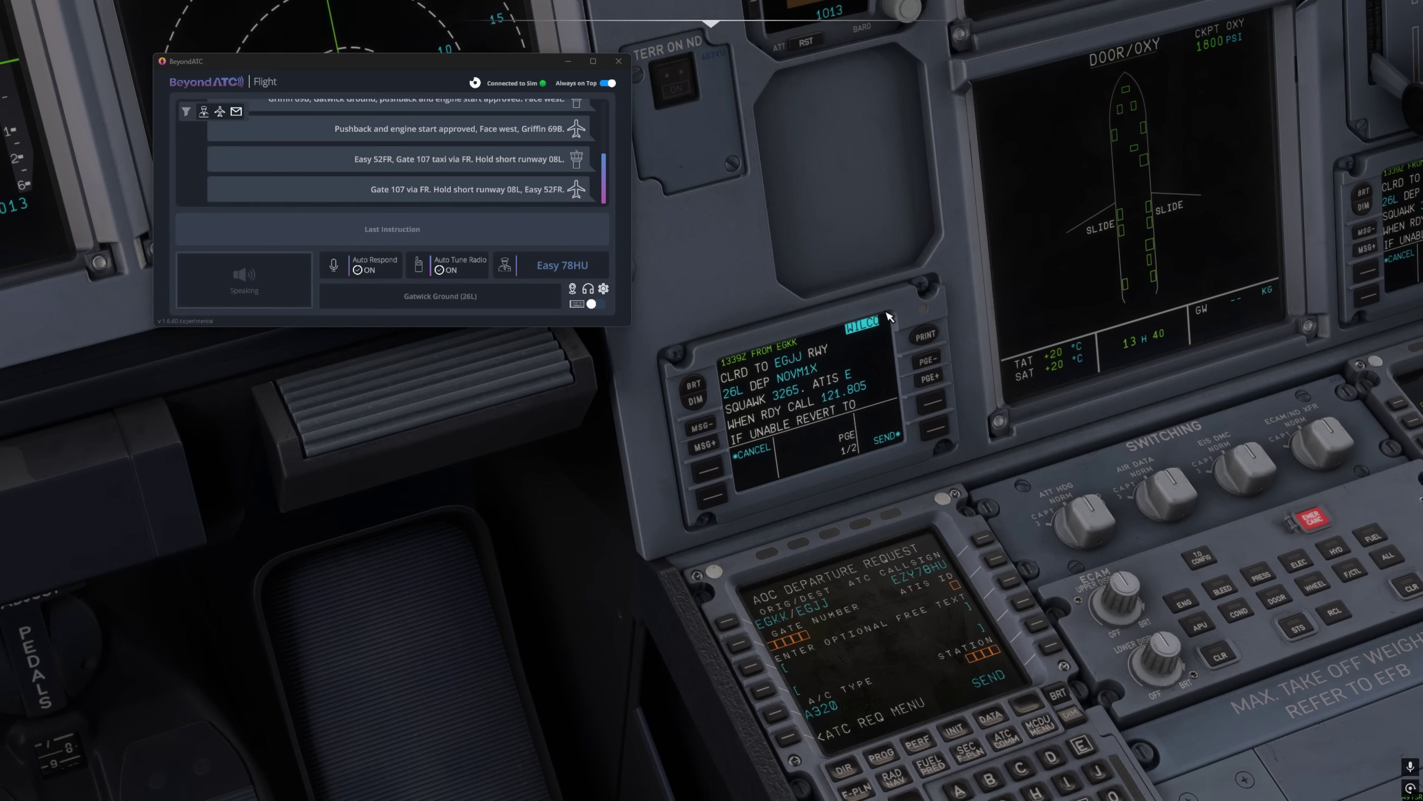
{"action": "left_click", "coordinate": [934, 430]}
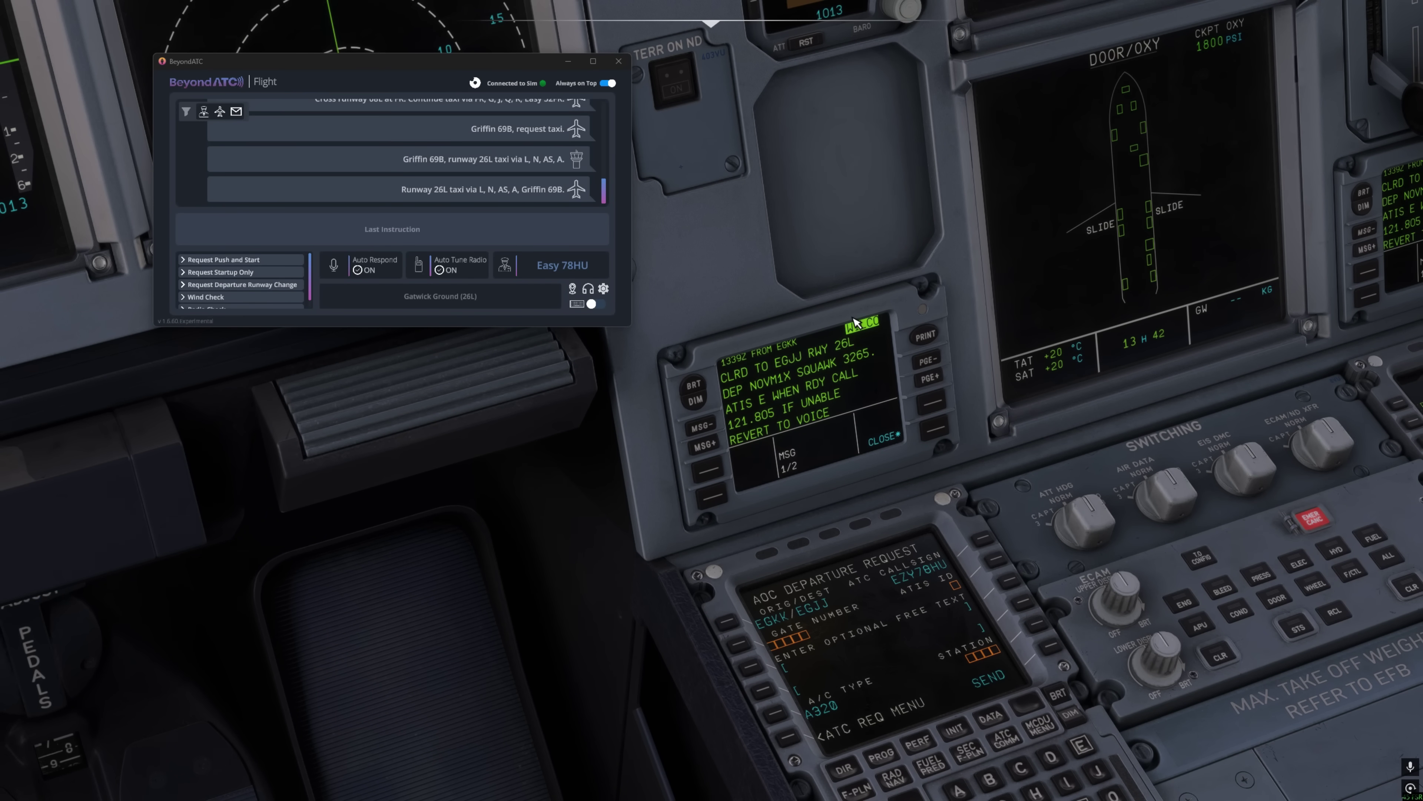
{"action": "left_click", "coordinate": [937, 435]}
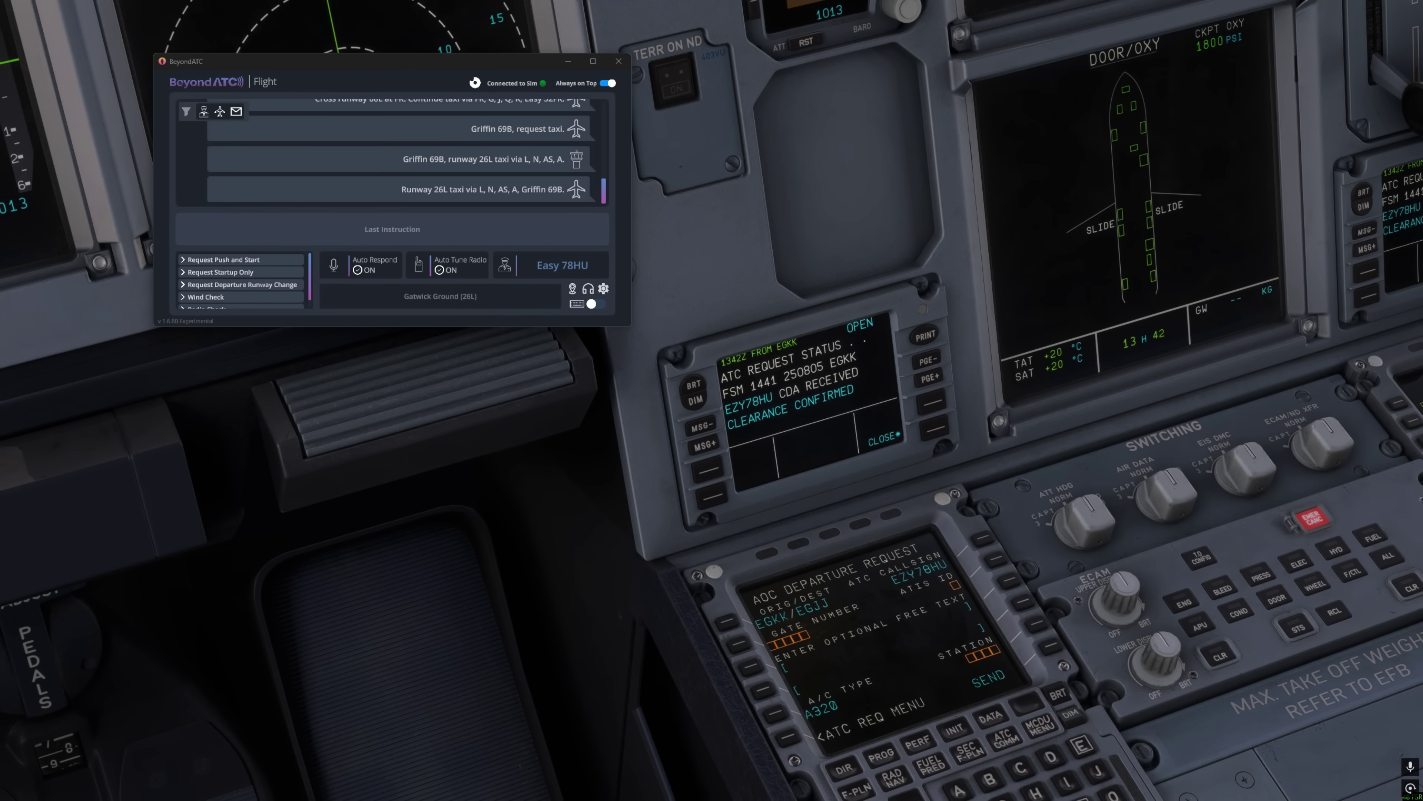
{"action": "key", "text": "alt+1"}
{"action": "key", "text": "alt+2"}
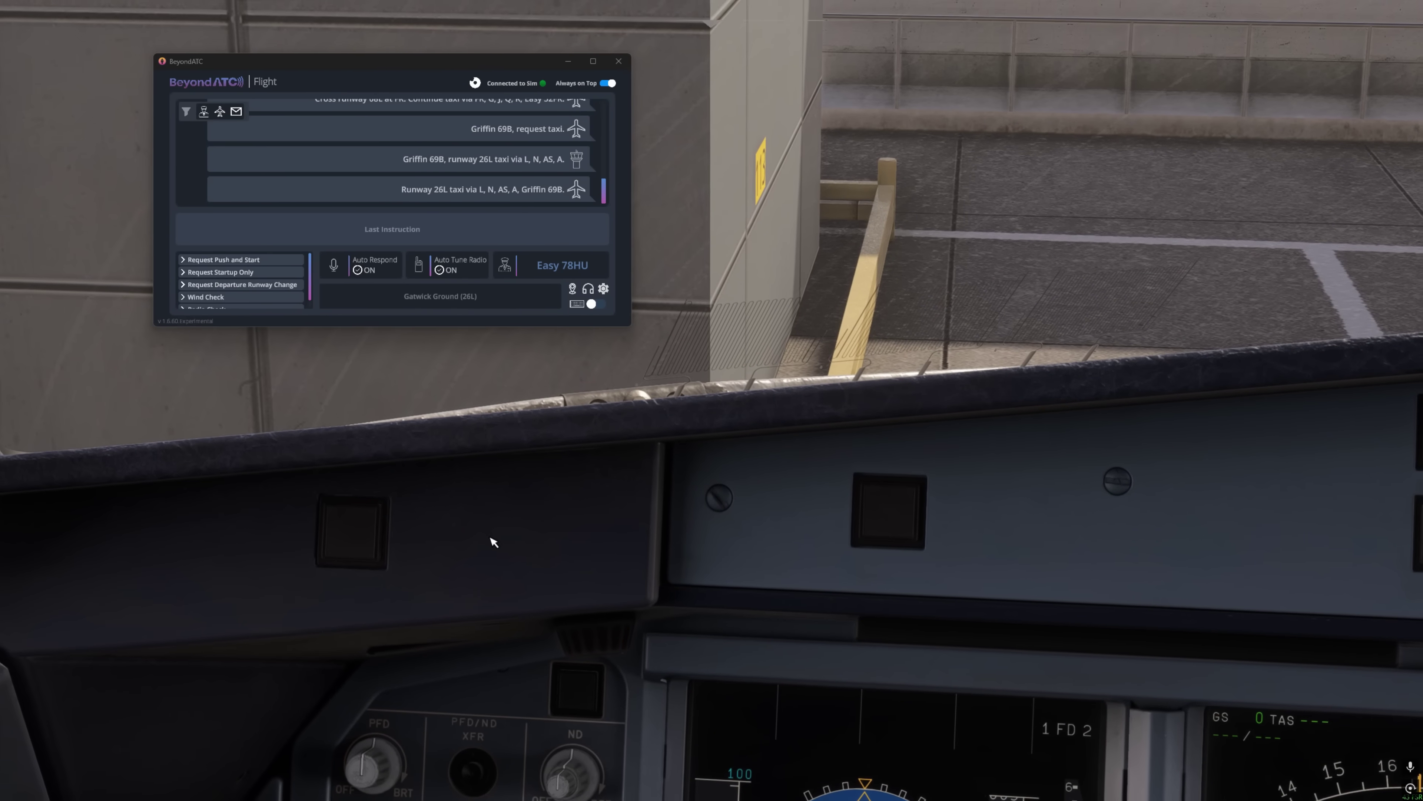
{"action": "key", "text": "alt+3"}
{"action": "key", "text": "alt+4"}
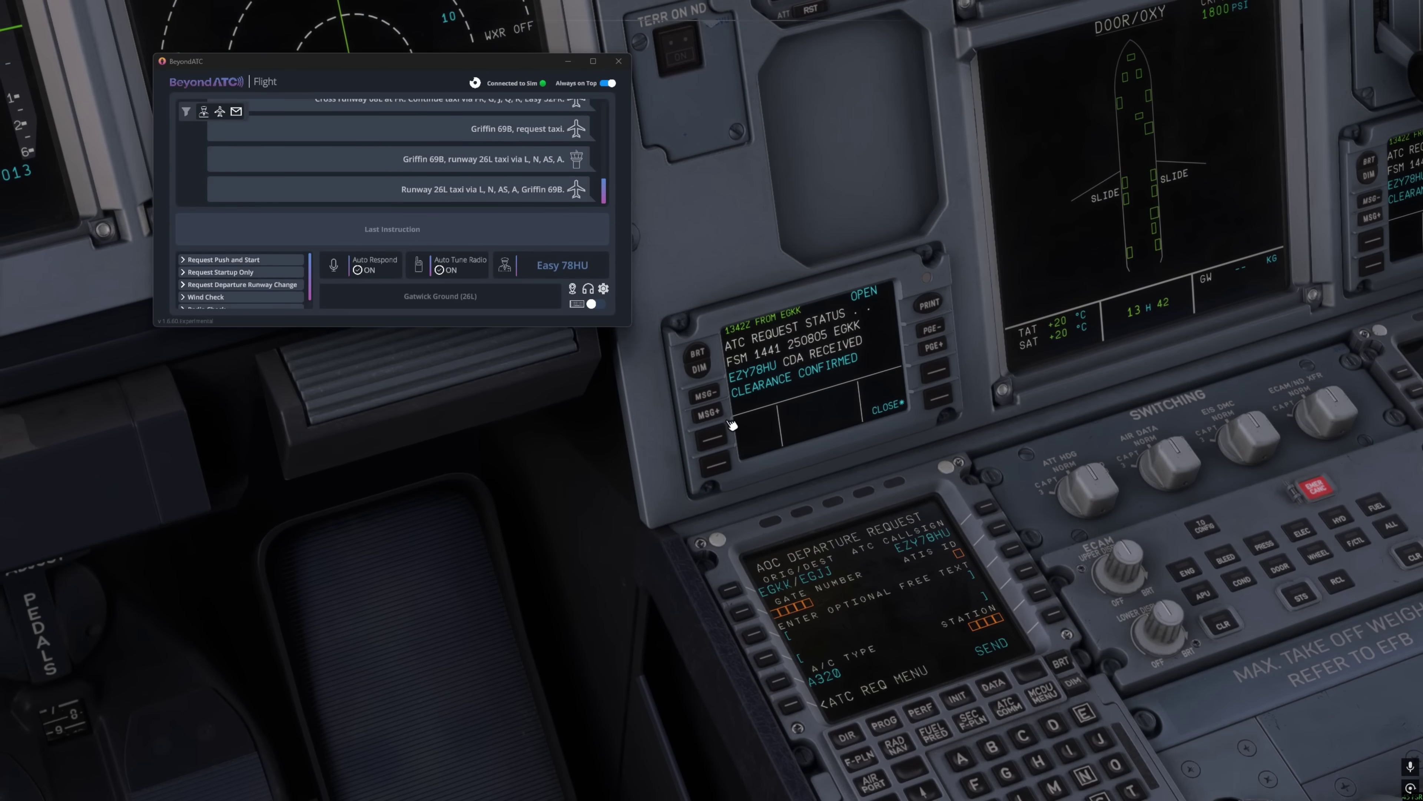